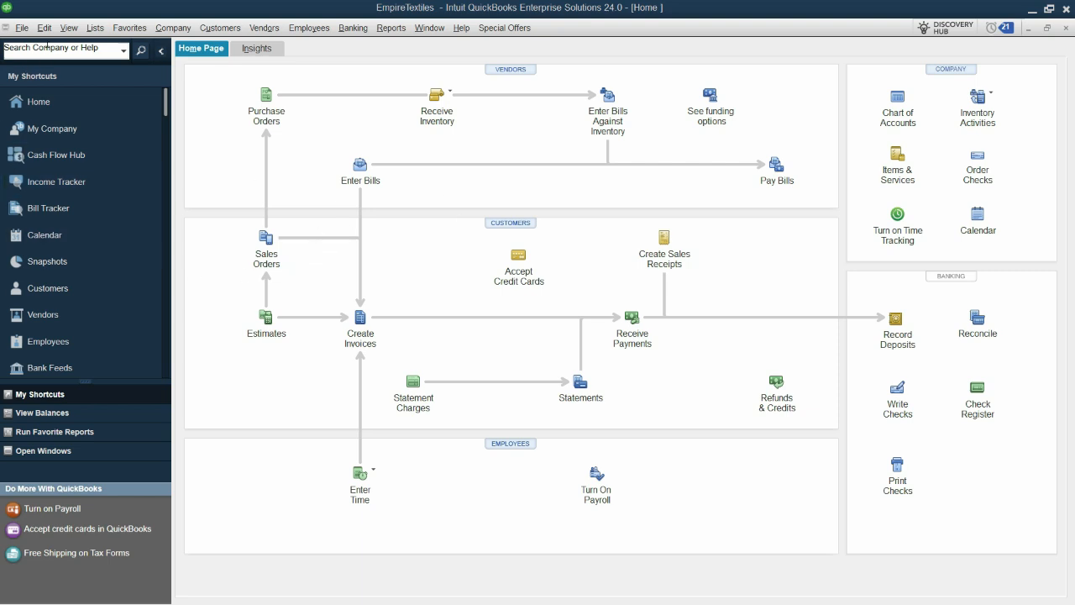
# Start a backup of the company file, choosing local backup, and proceed to the backup options.
pyautogui.click(21, 27)
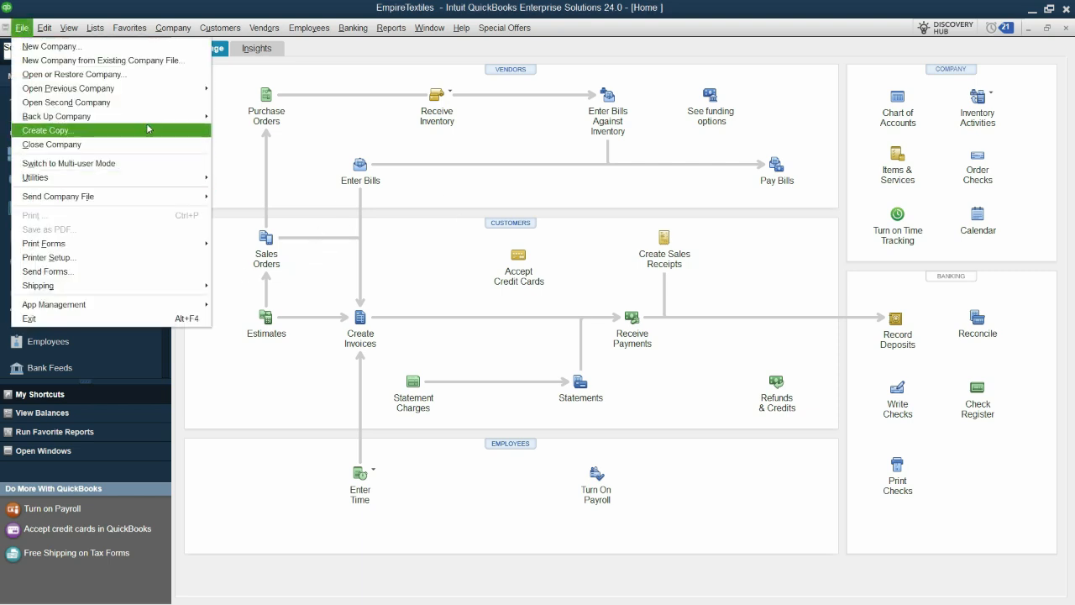
pyautogui.moveTo(70, 117)
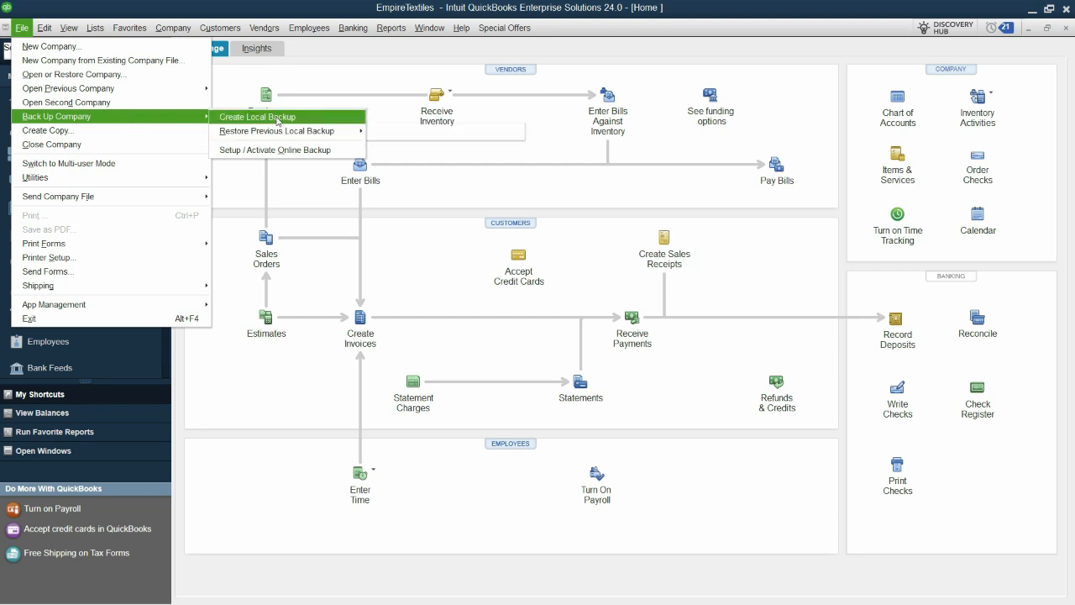
pyautogui.click(253, 123)
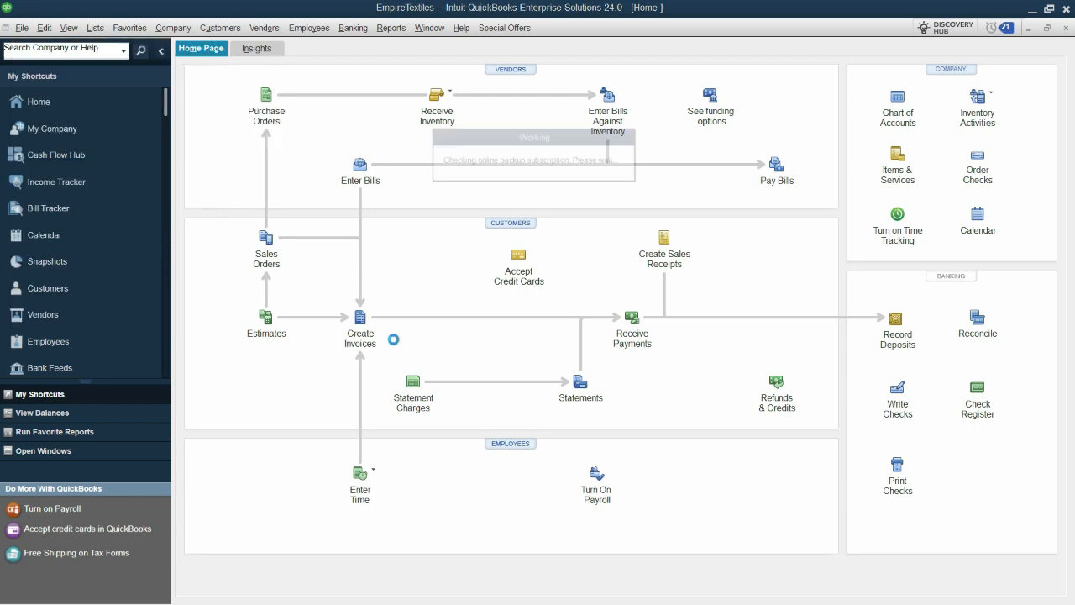
pyautogui.moveTo(575, 124); pyautogui.dragTo(430, 128)
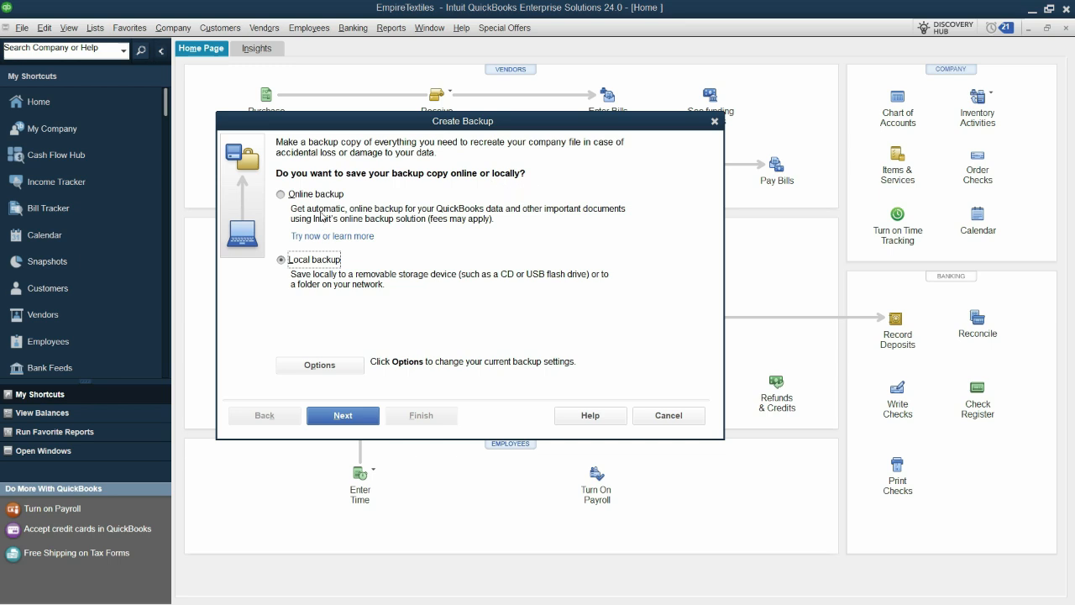
pyautogui.click(318, 199)
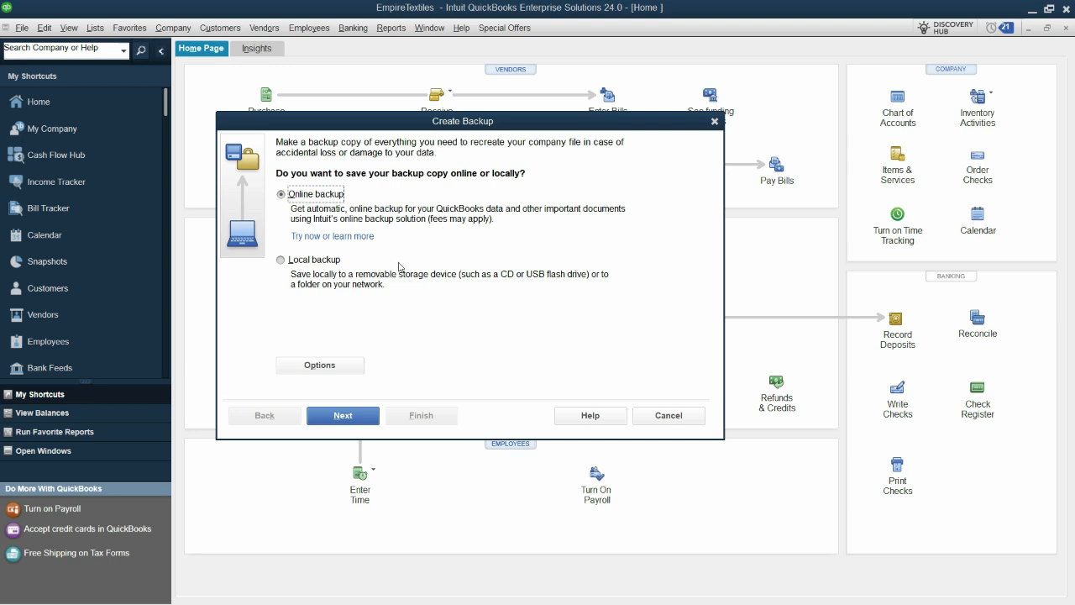
pyautogui.click(305, 265)
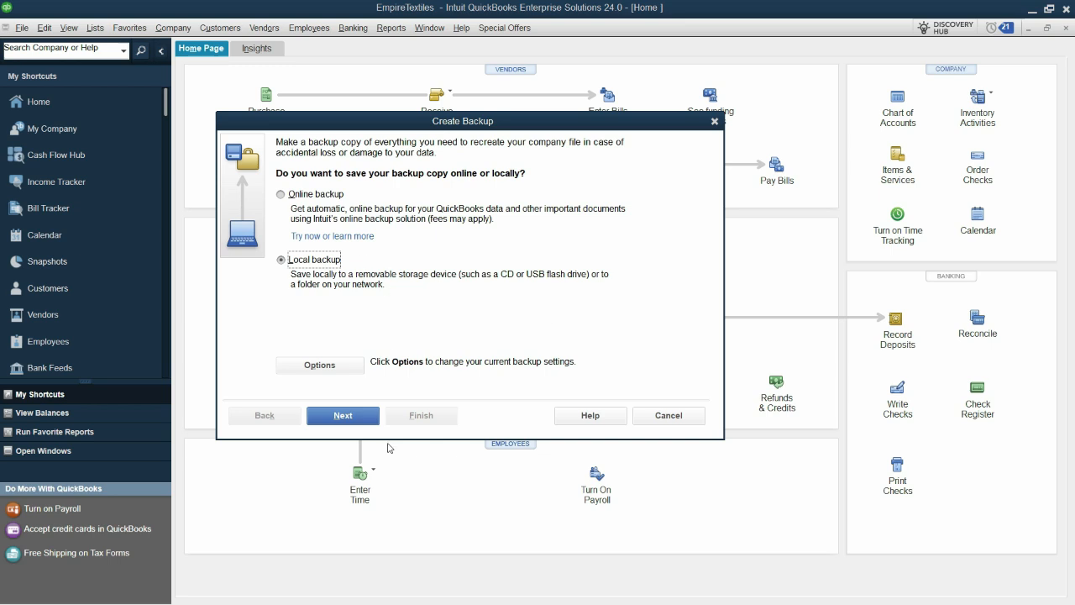
pyautogui.click(359, 416)
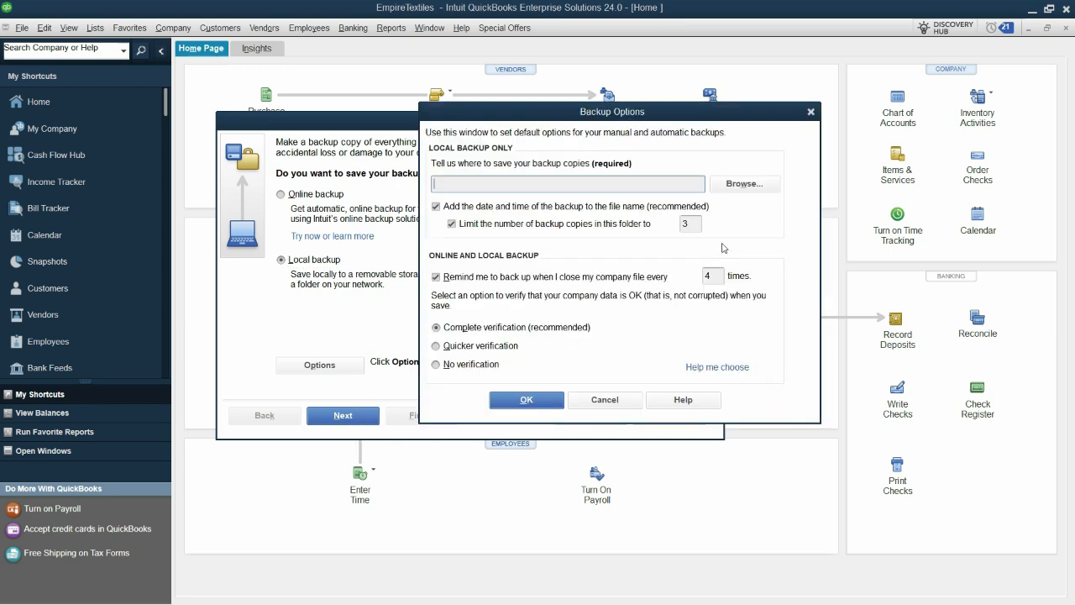
pyautogui.click(638, 160)
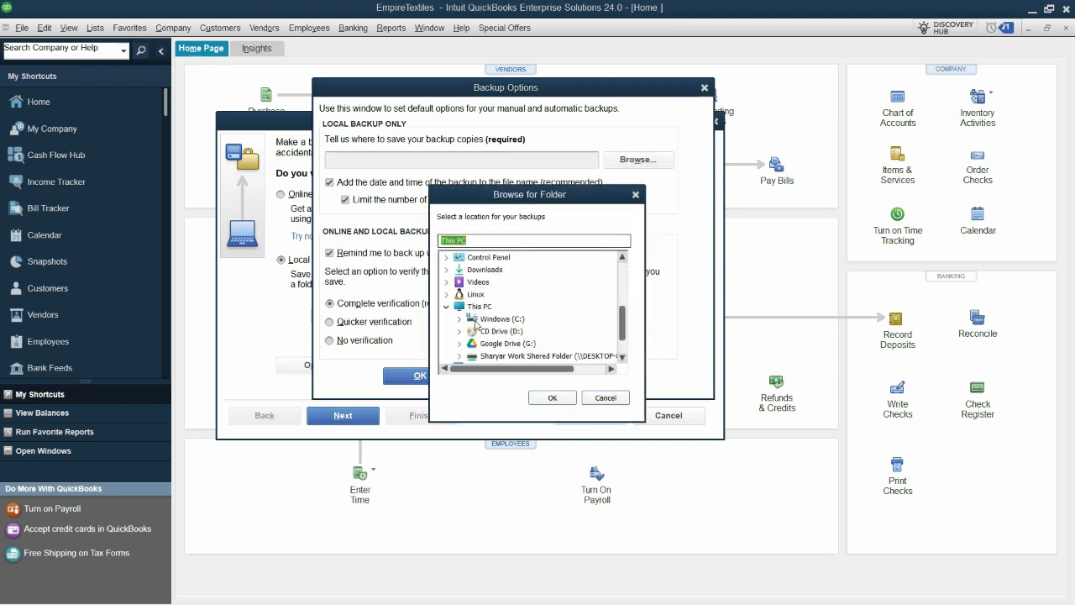
pyautogui.click(495, 319)
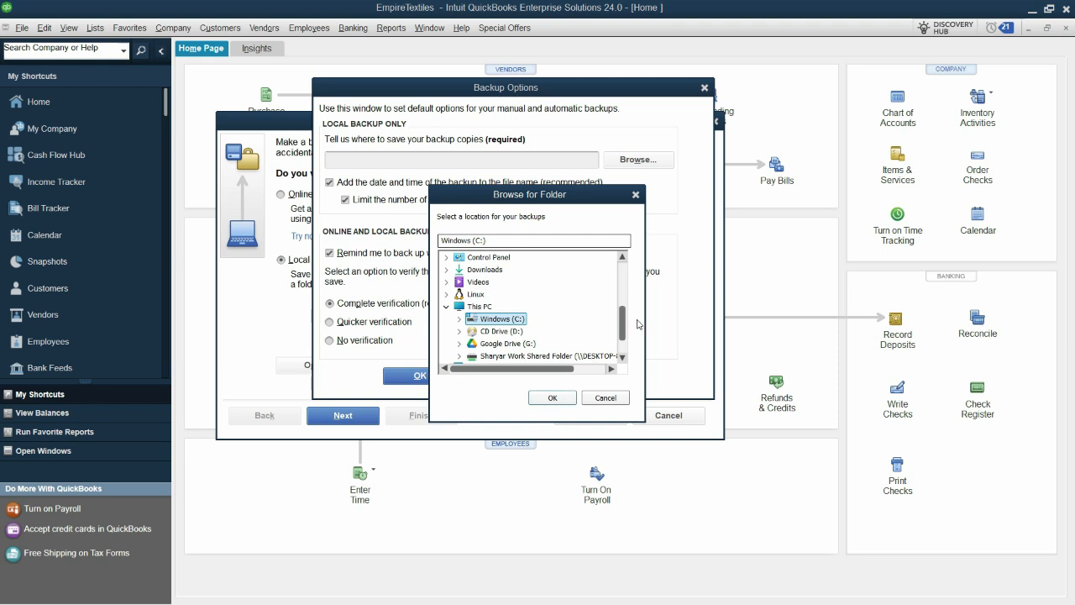
pyautogui.moveTo(624, 328)
pyautogui.mouseDown()
pyautogui.moveTo(623, 338)
pyautogui.moveTo(625, 325)
pyautogui.mouseUp()
pyautogui.click(563, 399)
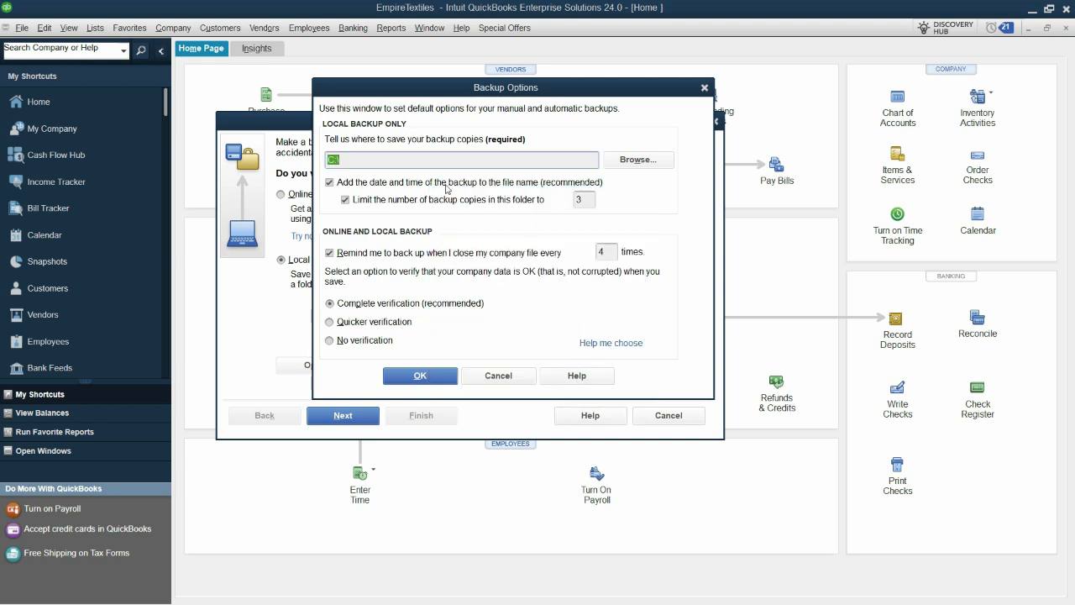
pyautogui.write('Quic')
pyautogui.press('BackSpace')
pyautogui.press('BackSpace')
pyautogui.press('BackSpace')
pyautogui.press('BackSpace')
# Set the location for the backup copies to C:\D Drive\Quickbooks Backups.
pyautogui.click(638, 160)
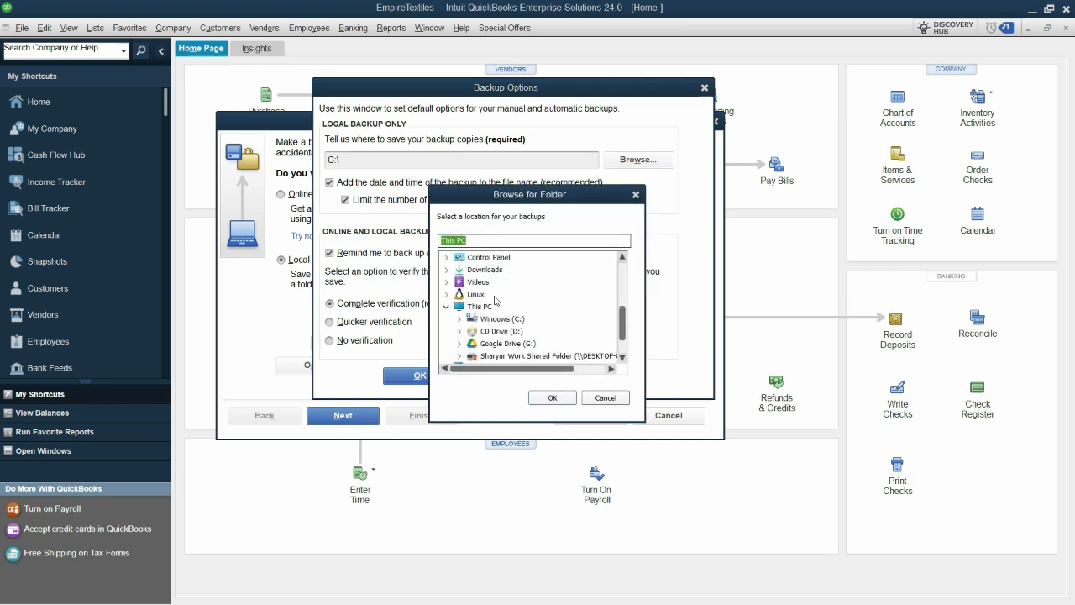
pyautogui.click(459, 319)
pyautogui.click(504, 294)
pyautogui.click(555, 397)
pyautogui.click(433, 164)
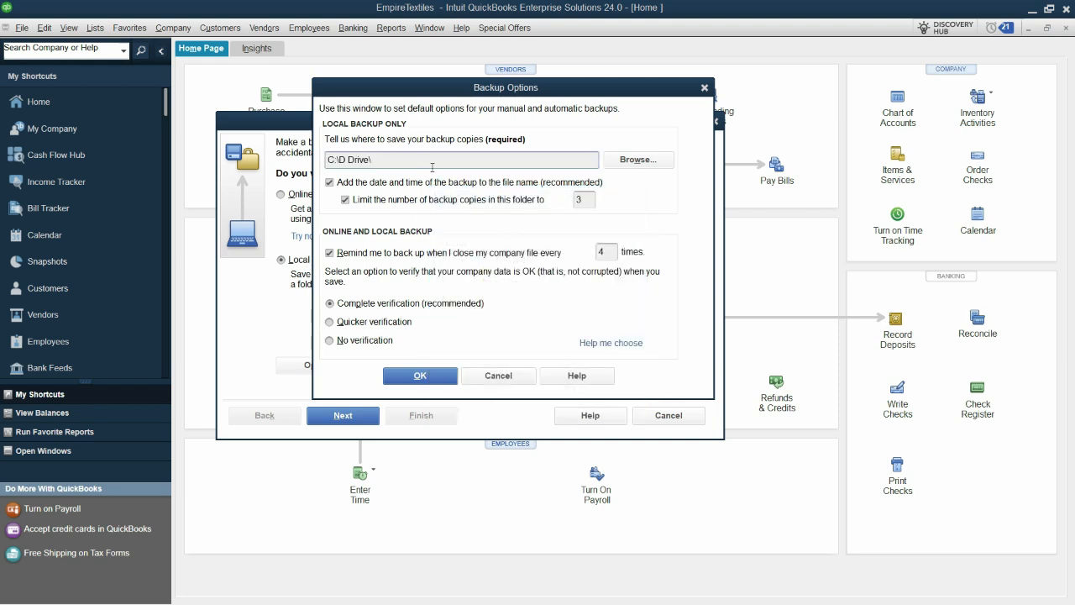
pyautogui.write('Quickbooks Backups')
# Limit the backup copies in the folder to 30 and turn off the reminder to back up when closing the company file.
pyautogui.click(587, 202)
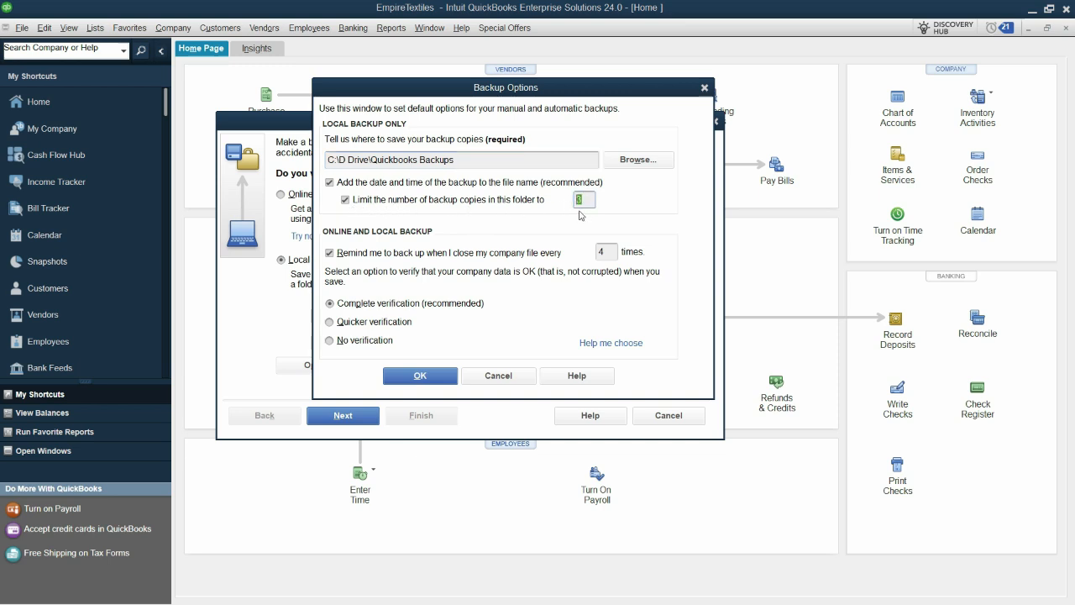
pyautogui.write('0')
pyautogui.doubleClick(583, 200)
pyautogui.click(591, 201)
pyautogui.click(615, 252)
pyautogui.click(330, 253)
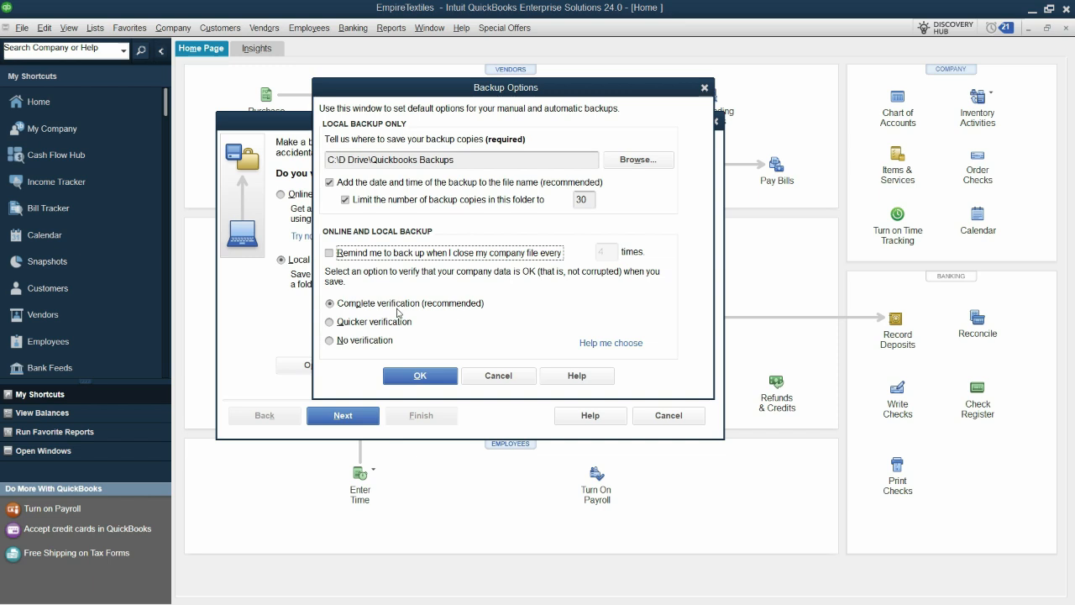
# Accept the backup options, create the missing backup folder and keep the location on the same drive.
pyautogui.click(420, 375)
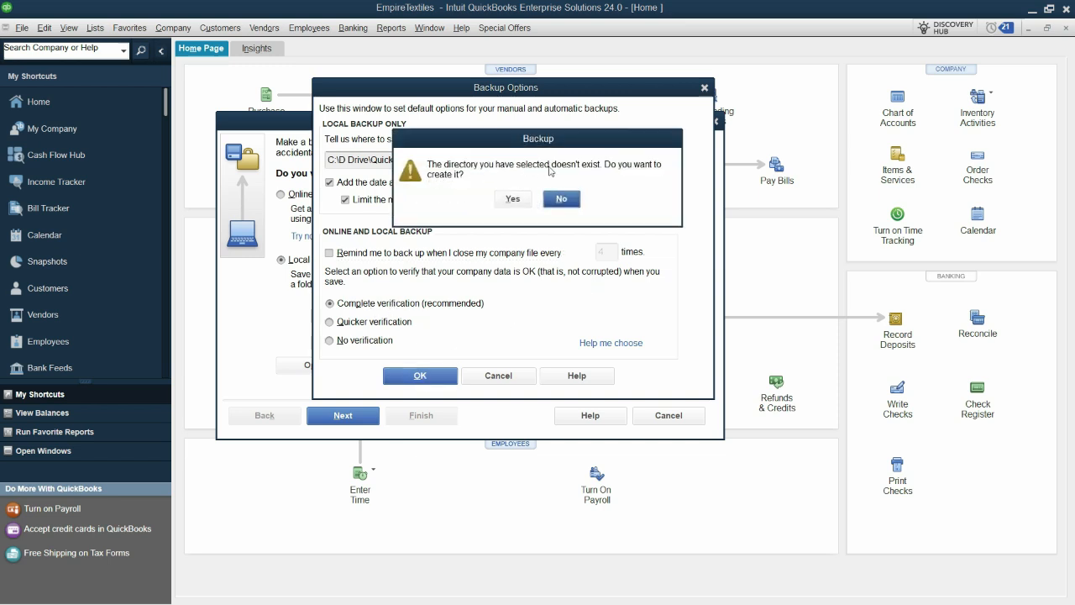
pyautogui.click(513, 199)
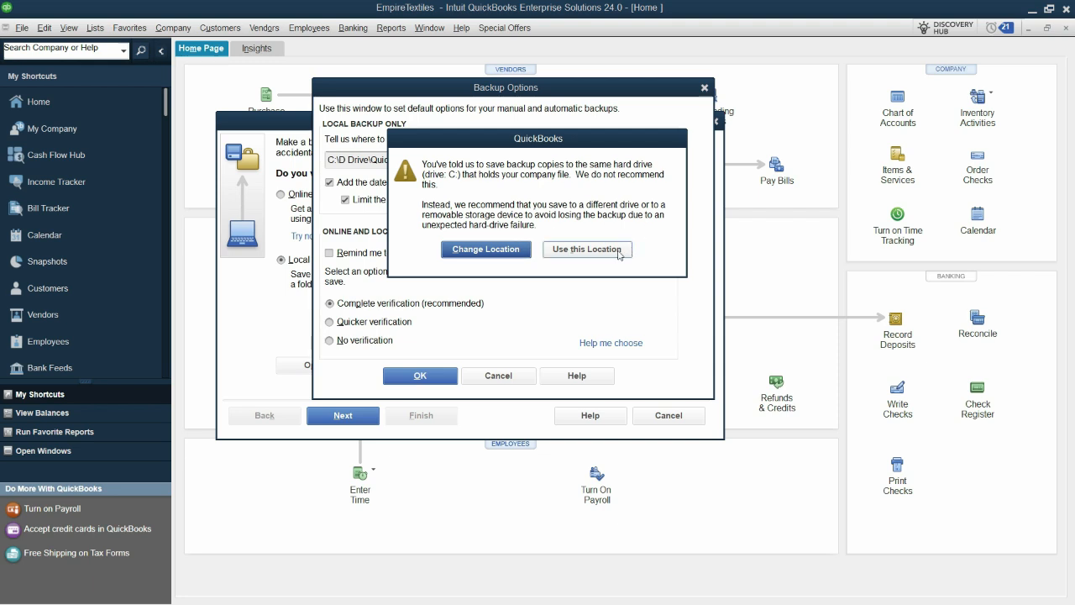
pyautogui.click(579, 252)
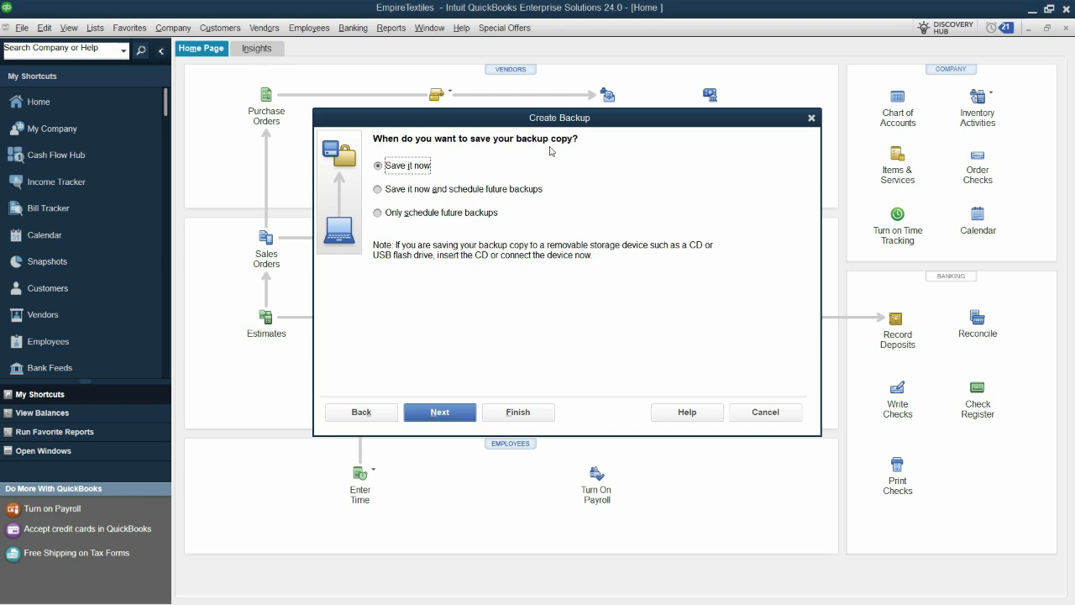
# Choose to save the backup copy now without scheduling future backups, and finish creating the backup.
pyautogui.click(430, 198)
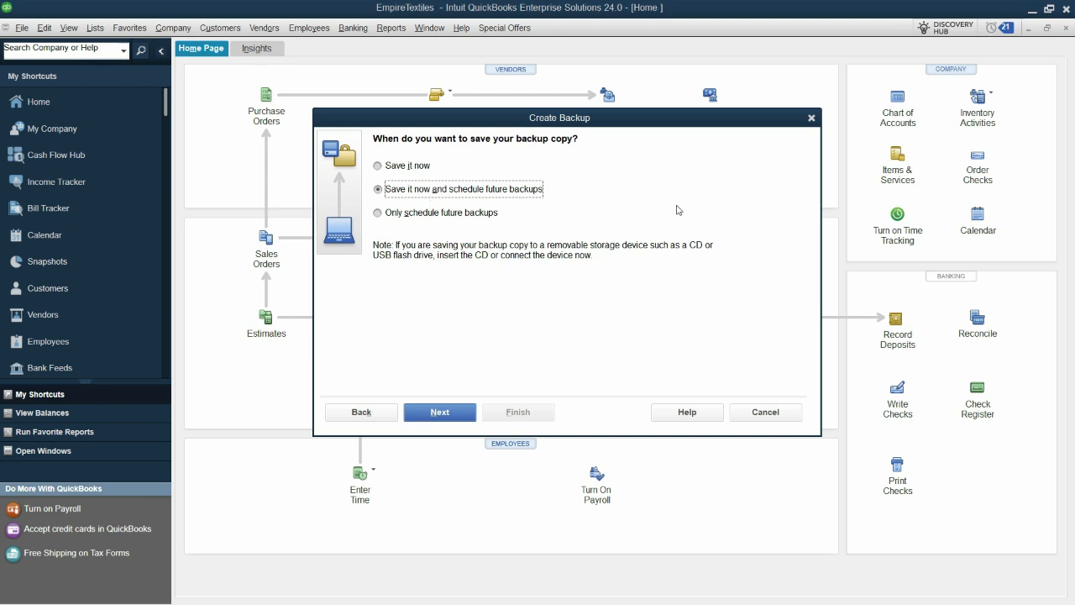
pyautogui.click(420, 213)
pyautogui.click(420, 173)
pyautogui.click(421, 213)
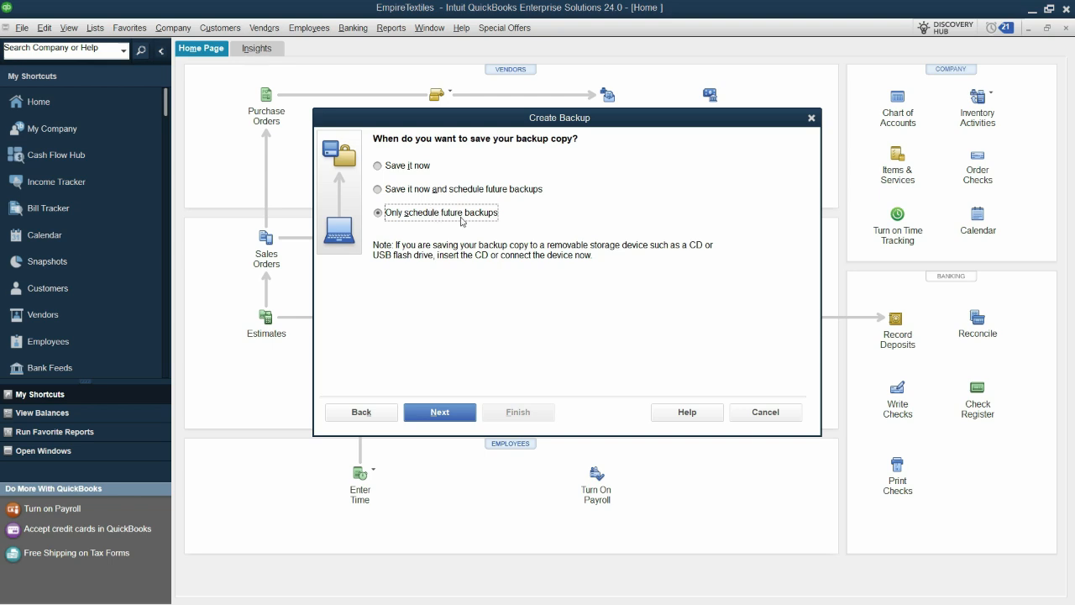
pyautogui.click(463, 192)
pyautogui.click(427, 171)
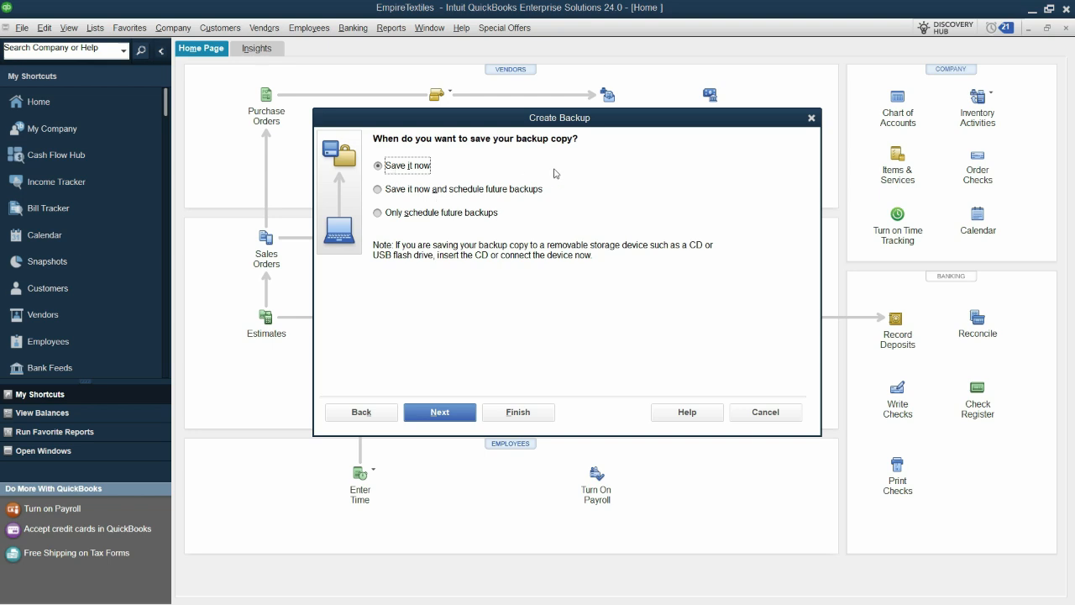
pyautogui.click(528, 413)
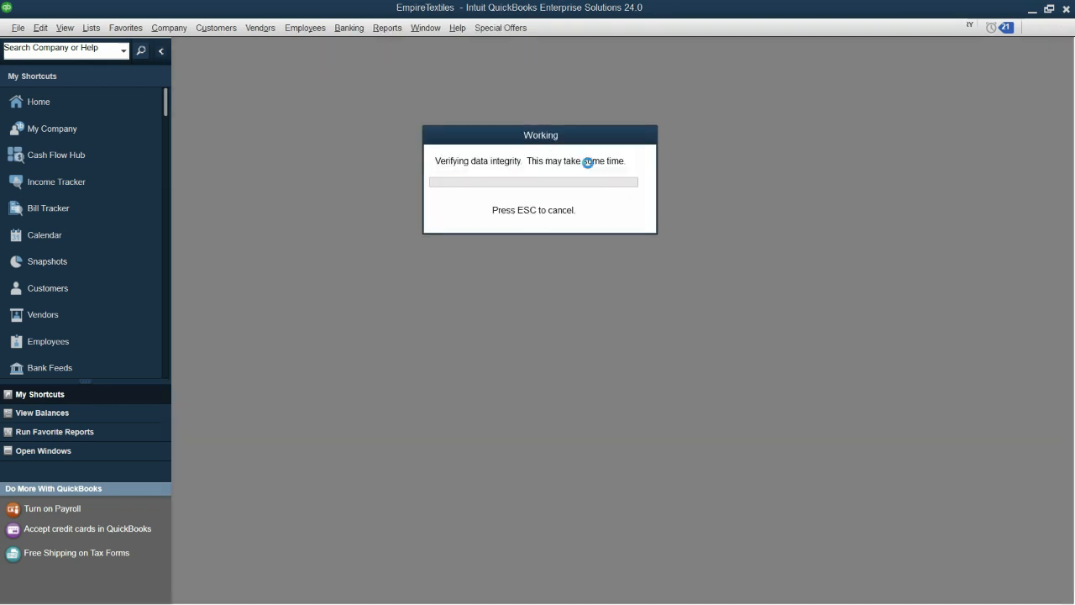
pyautogui.click(537, 210)
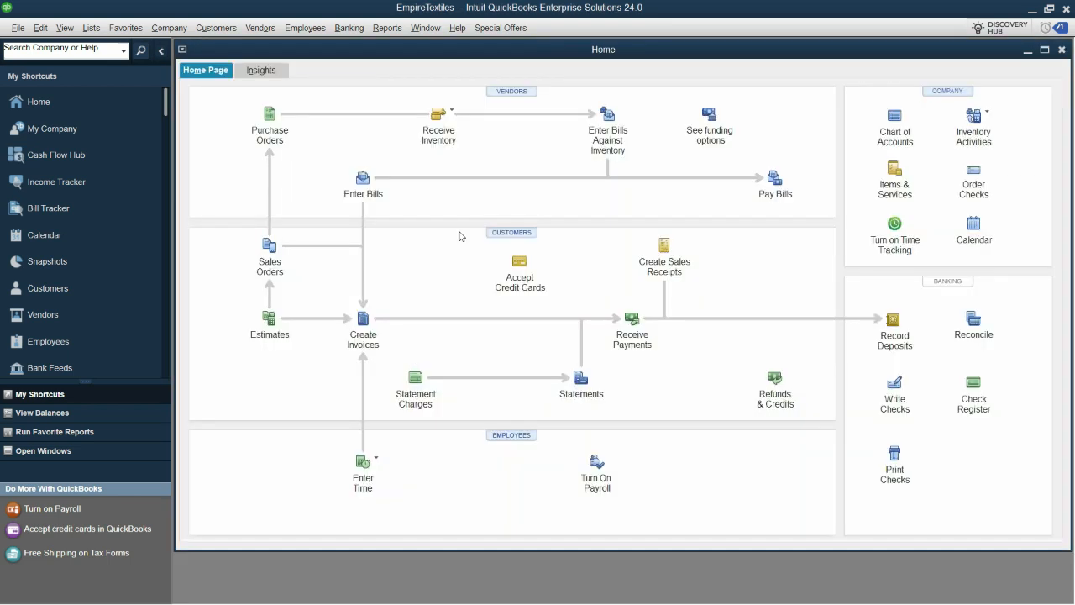
# Close the EmpireTextiles company file and leave the company list editor without applying changes.
pyautogui.click(13, 31)
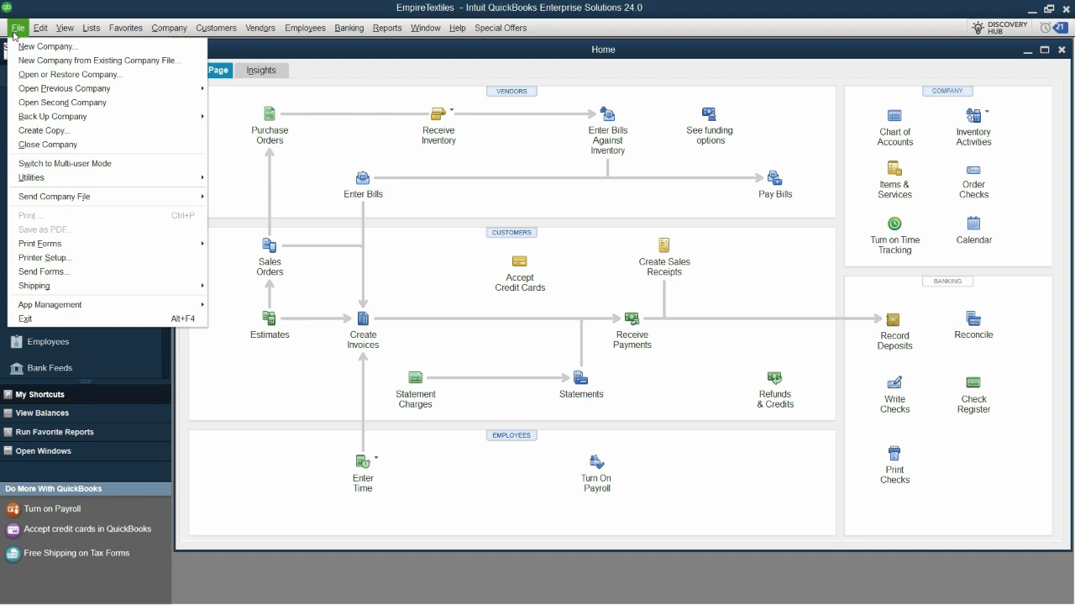
pyautogui.click(128, 145)
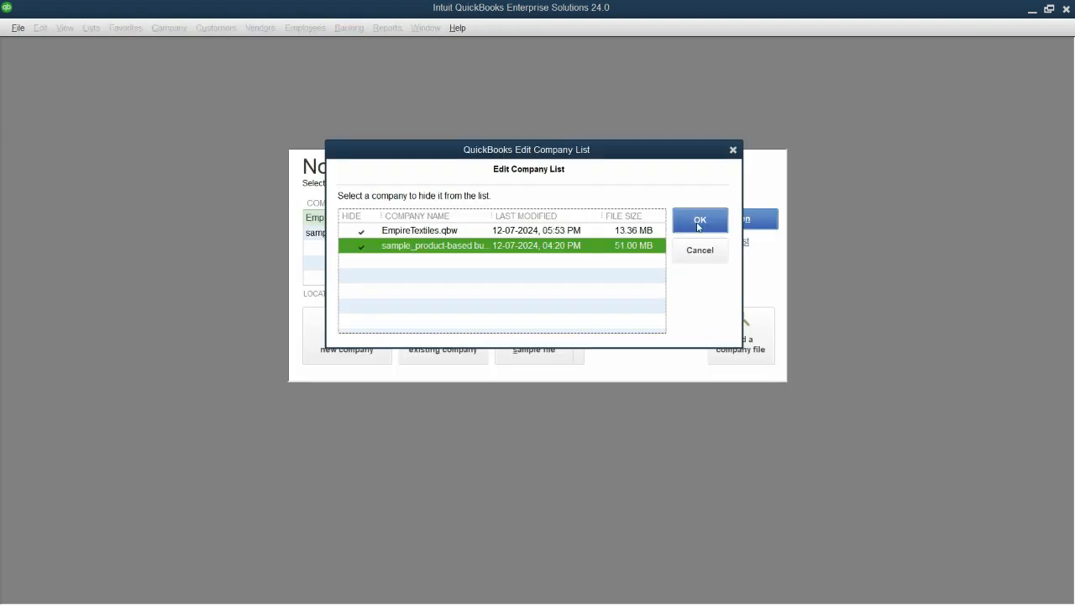
pyautogui.click(696, 254)
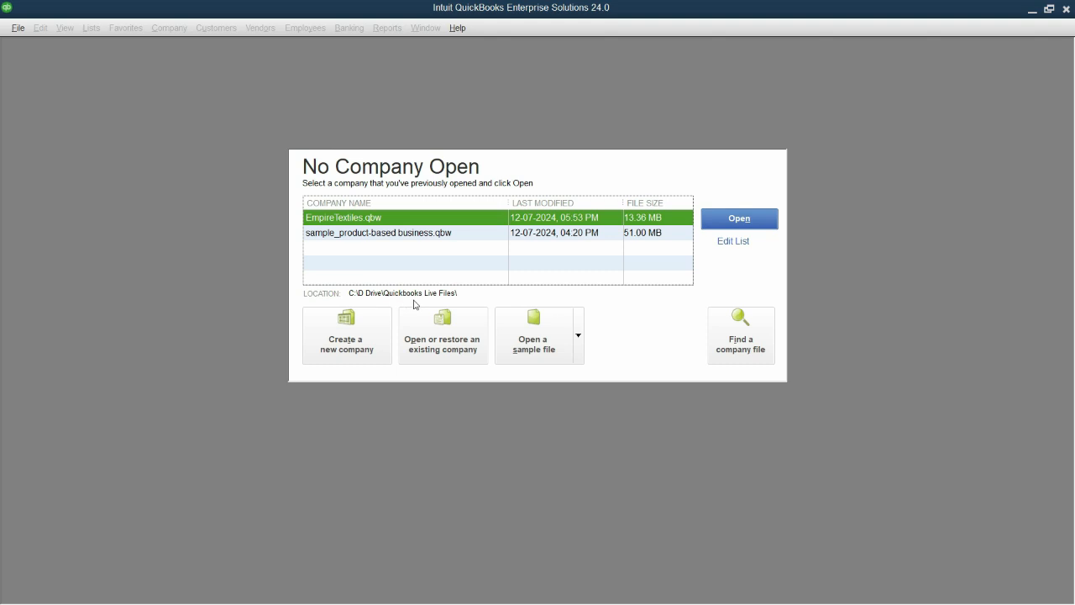
# Hide EmpireTextiles.qbw and the sample product-based business file from the list of previously opened companies.
pyautogui.click(733, 242)
pyautogui.click(350, 235)
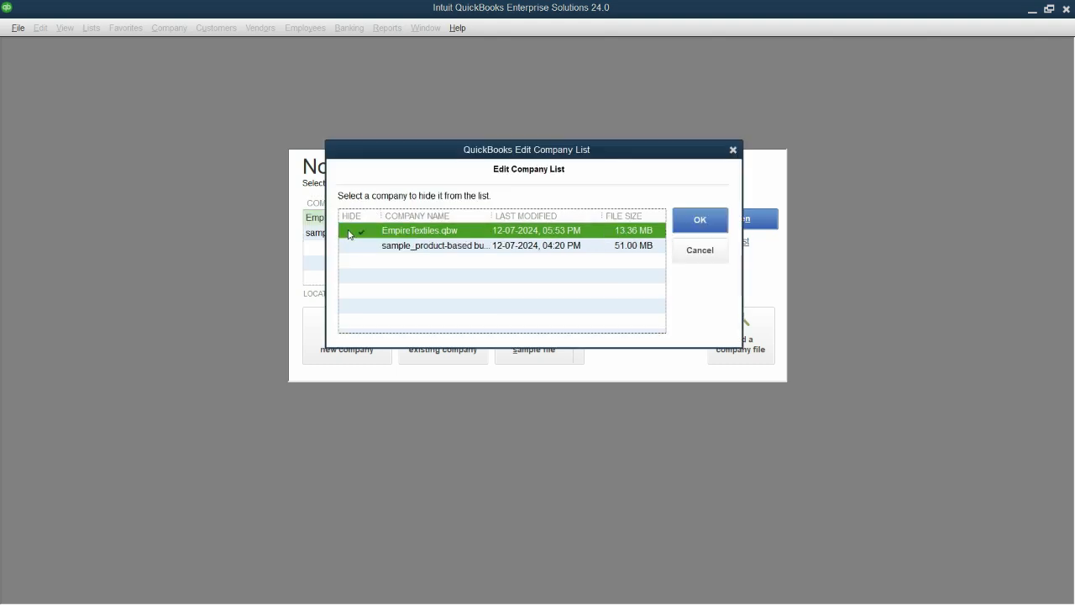
pyautogui.click(460, 245)
pyautogui.click(680, 225)
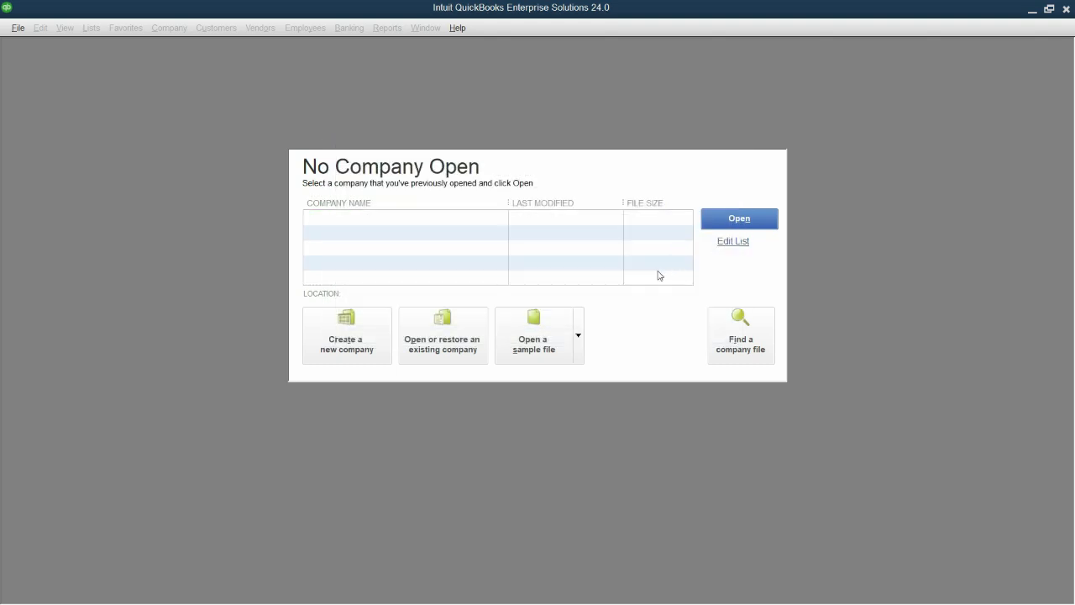
# Switch to File Explorer and delete everything in the Quickbooks Live Files folder, skipping the EmpireTextiles file that is in use.
pyautogui.click(1034, 11)
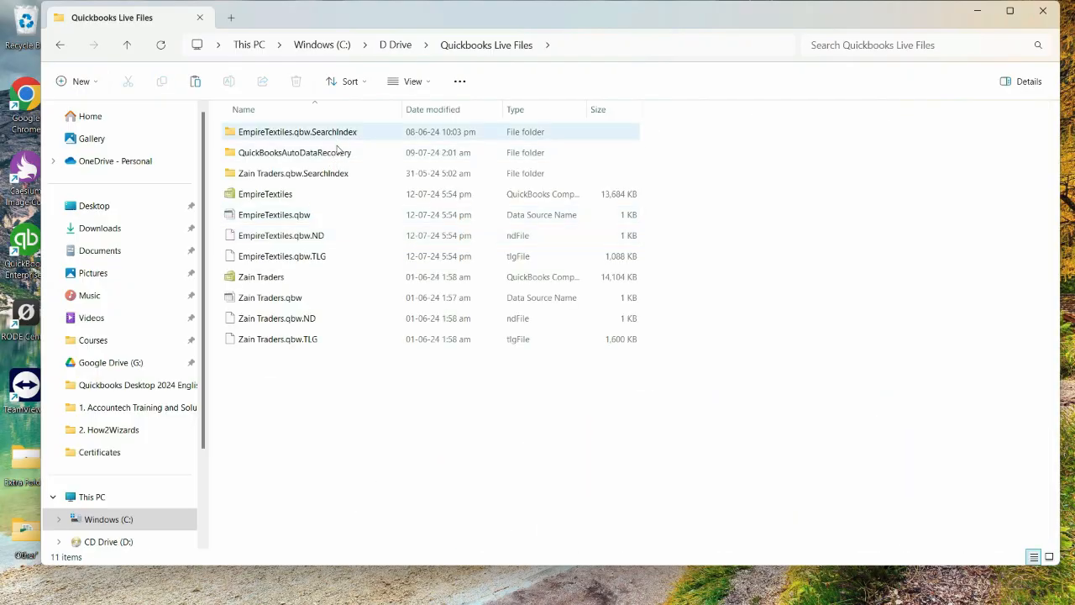
pyautogui.click(303, 200)
pyautogui.moveTo(289, 390); pyautogui.dragTo(506, 123)
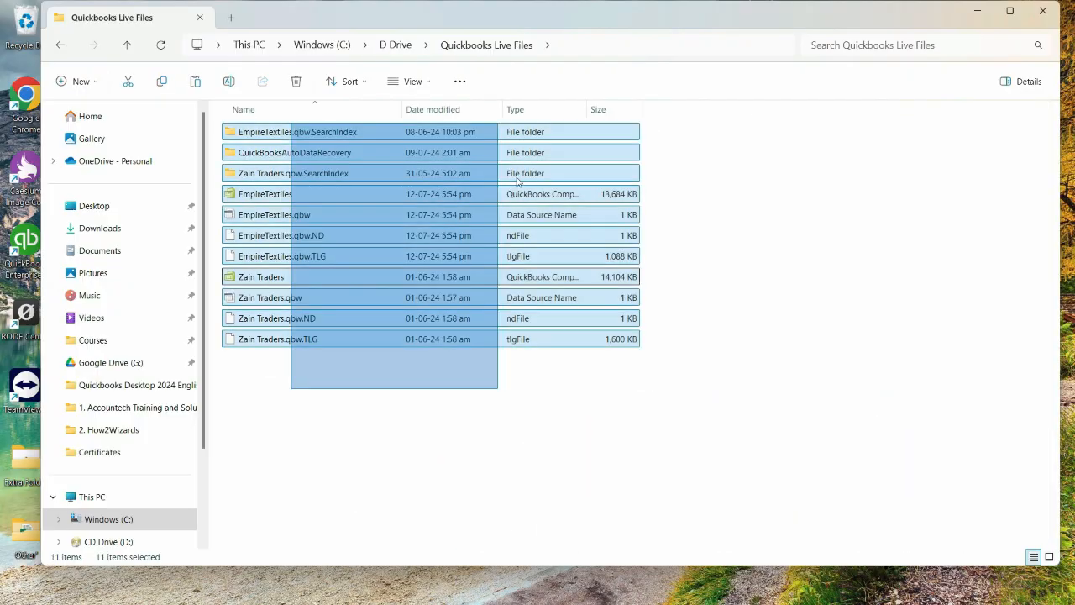
pyautogui.press('Delete')
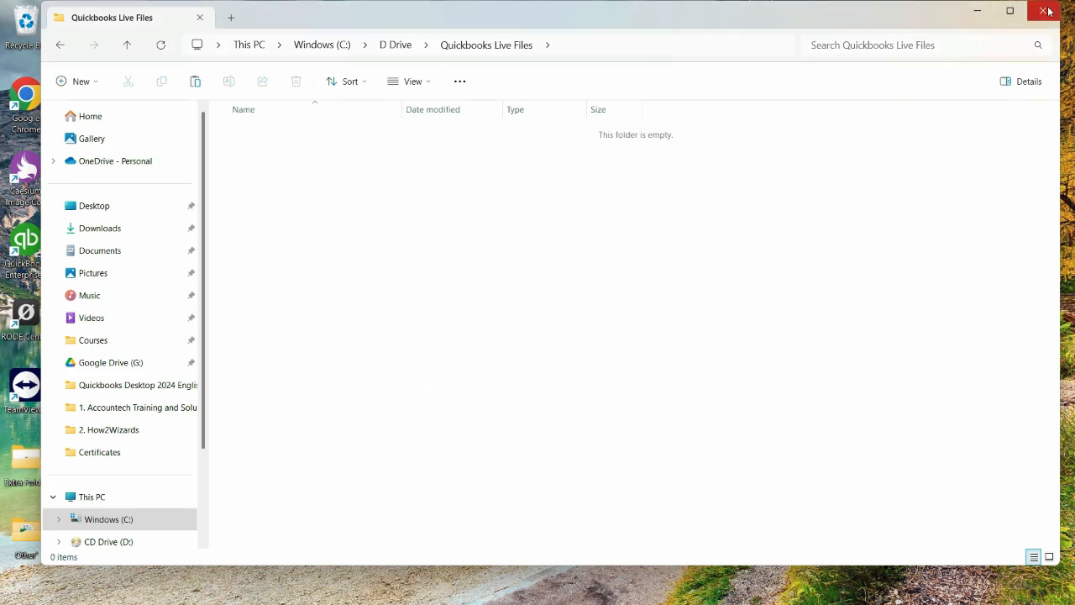
pyautogui.click(1049, 11)
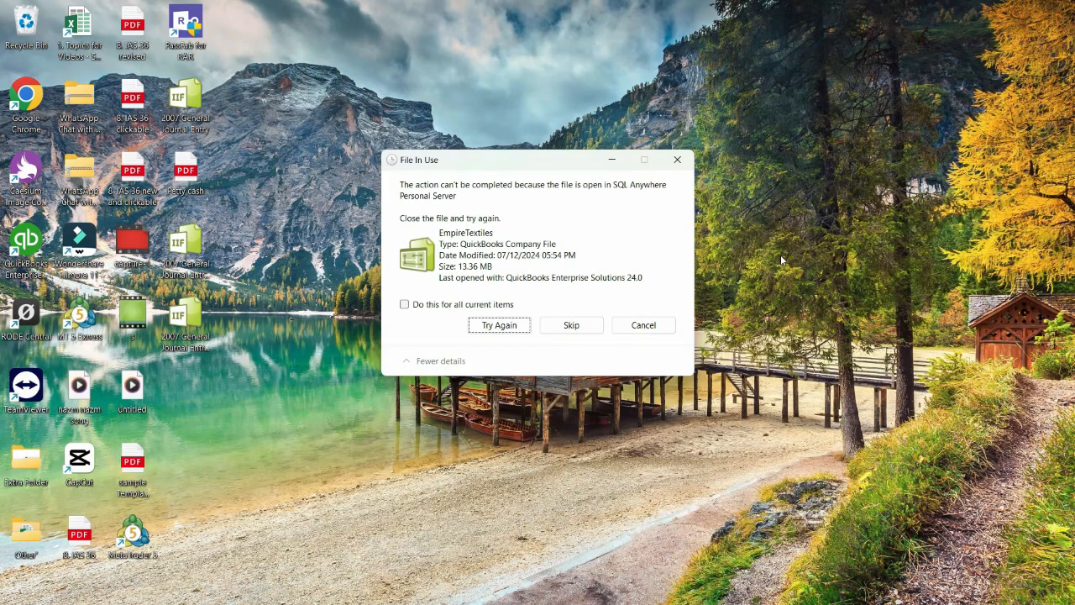
pyautogui.click(570, 326)
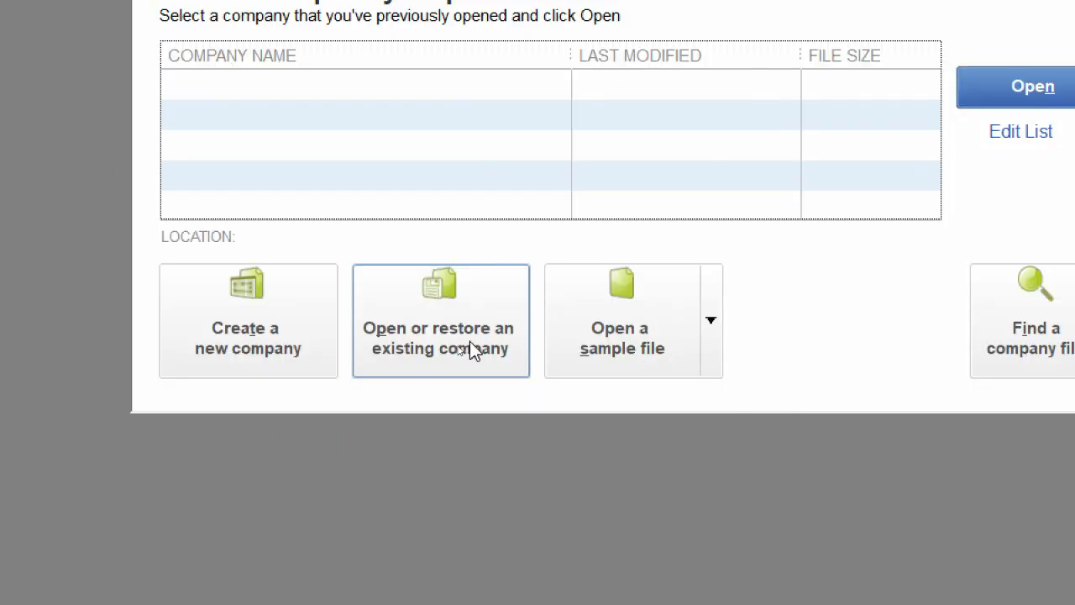
# Start restoring an existing company from a locally stored backup copy.
pyautogui.click(472, 352)
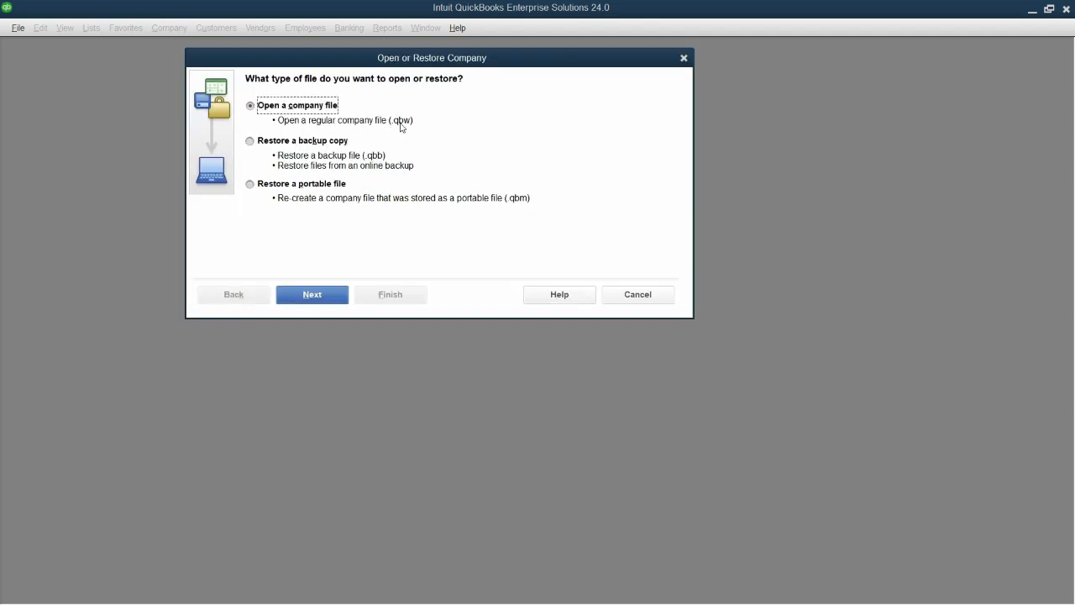
pyautogui.click(293, 144)
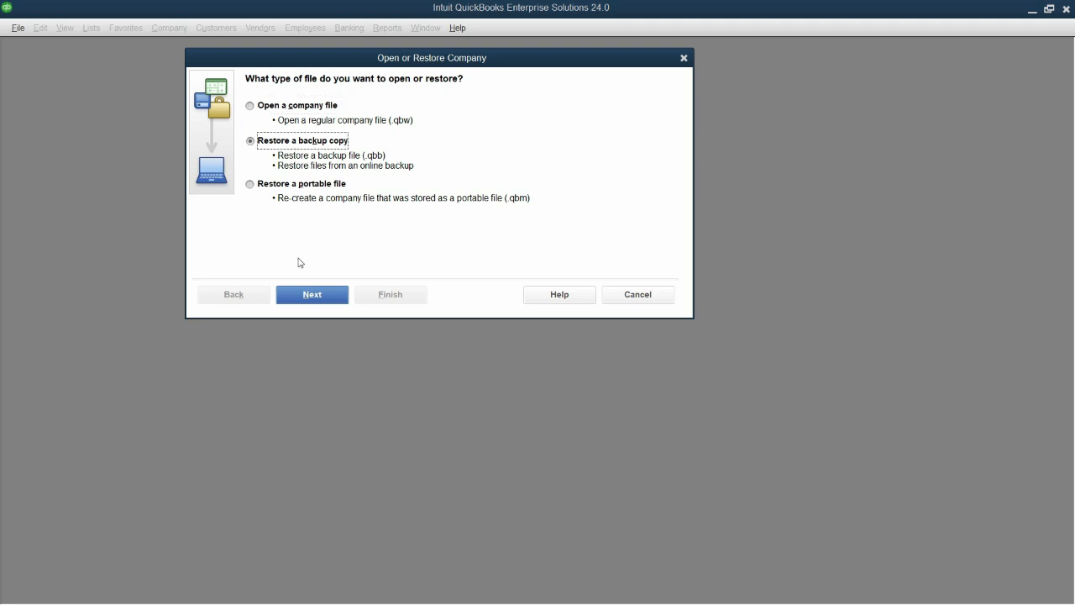
pyautogui.click(319, 297)
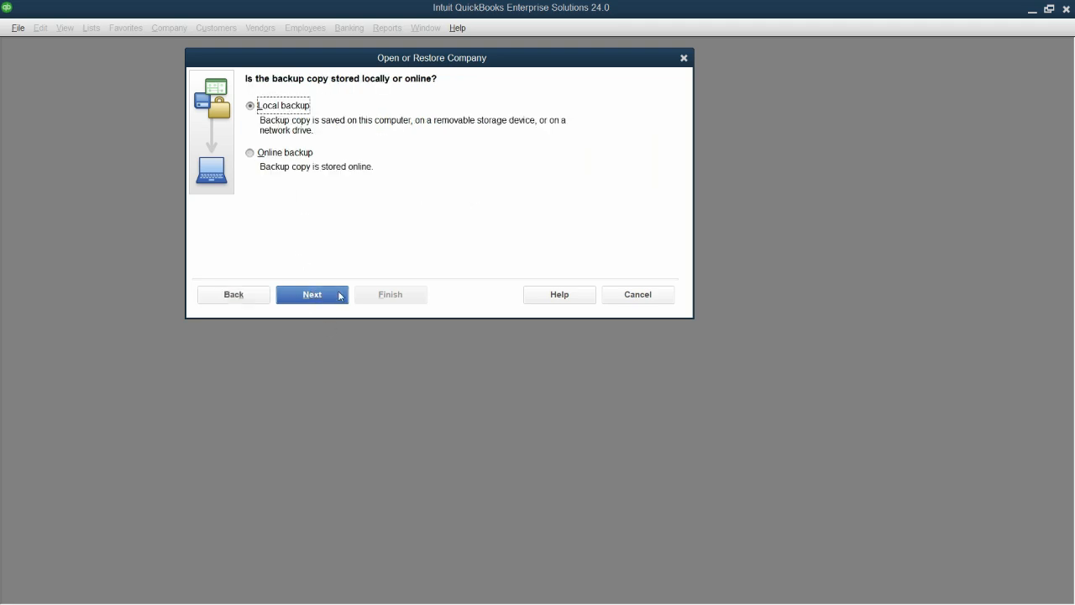
pyautogui.click(340, 294)
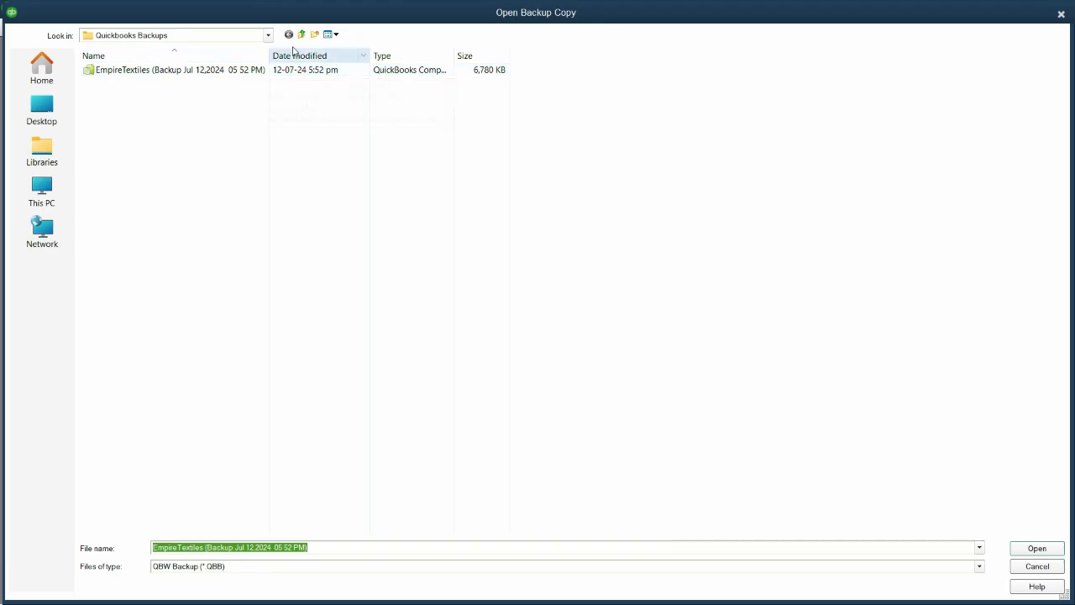
# Restore the EmpireTextiles backup into the Quickbooks Live Files folder as EmpireTextiles, and maximize the Home window.
pyautogui.click(154, 72)
pyautogui.click(1030, 548)
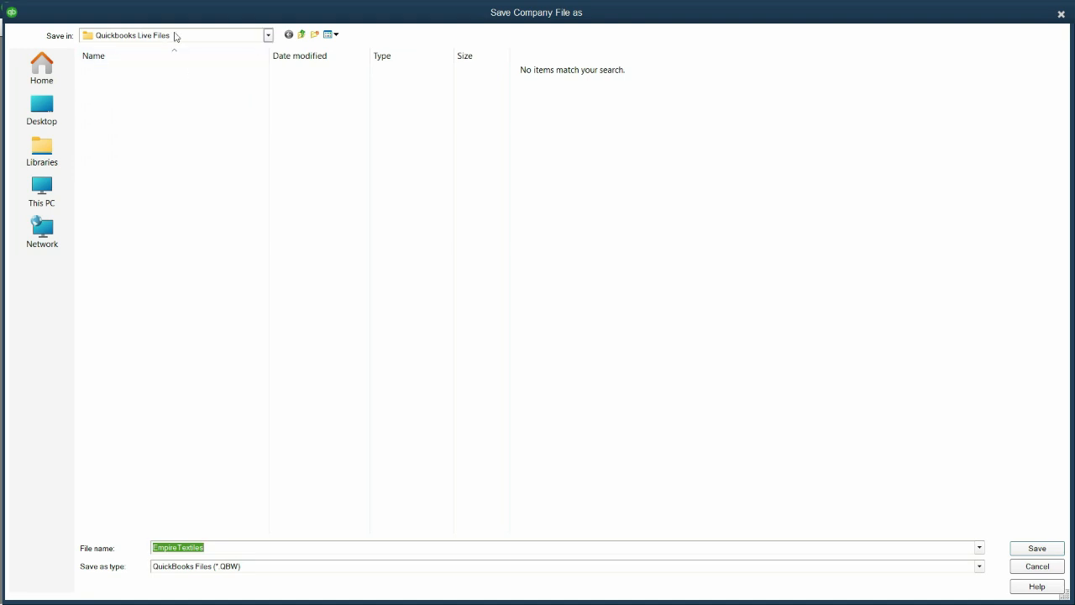
pyautogui.click(1037, 548)
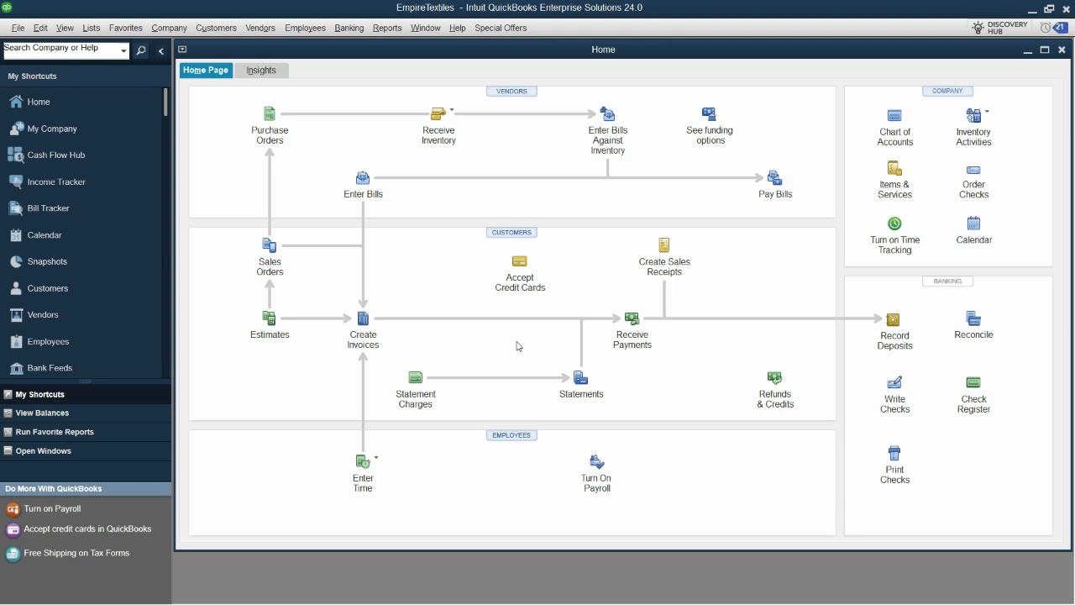
pyautogui.click(1044, 50)
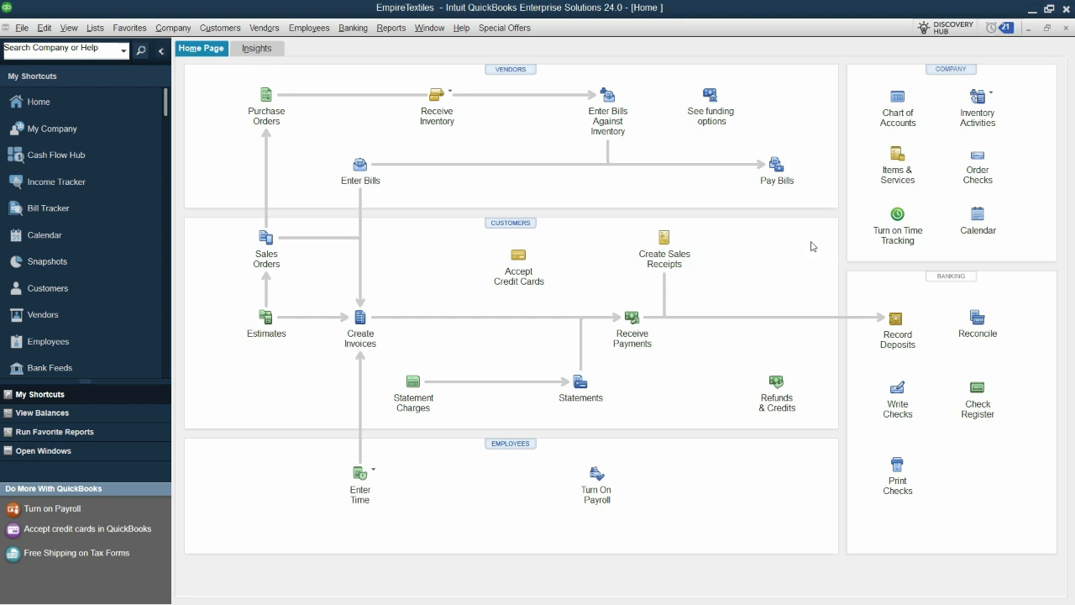
# Start a local backup of the company file with the option to only schedule future backups.
pyautogui.click(21, 28)
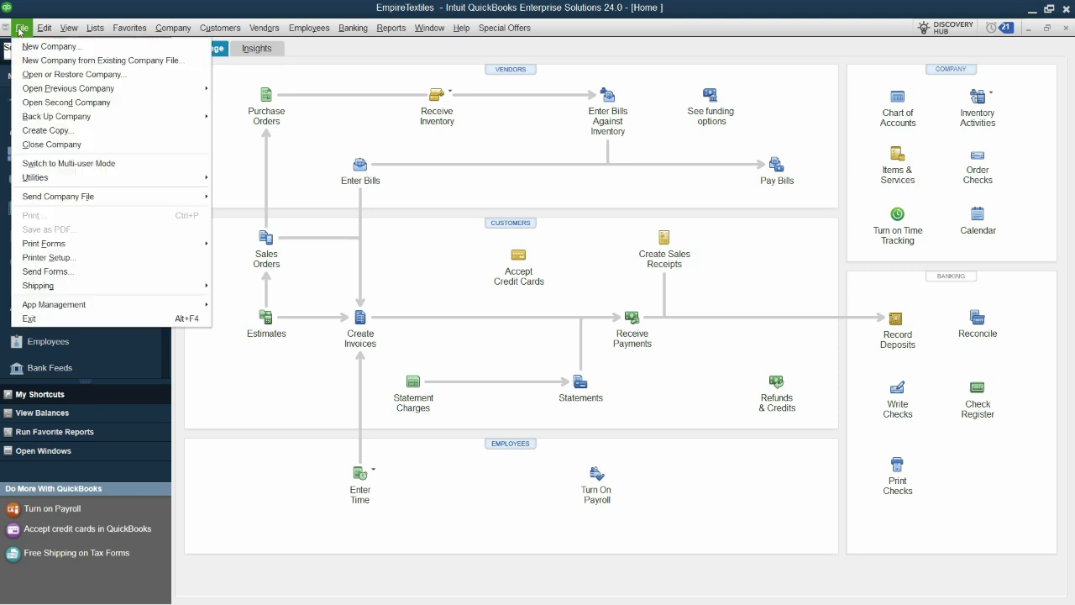
pyautogui.moveTo(201, 116)
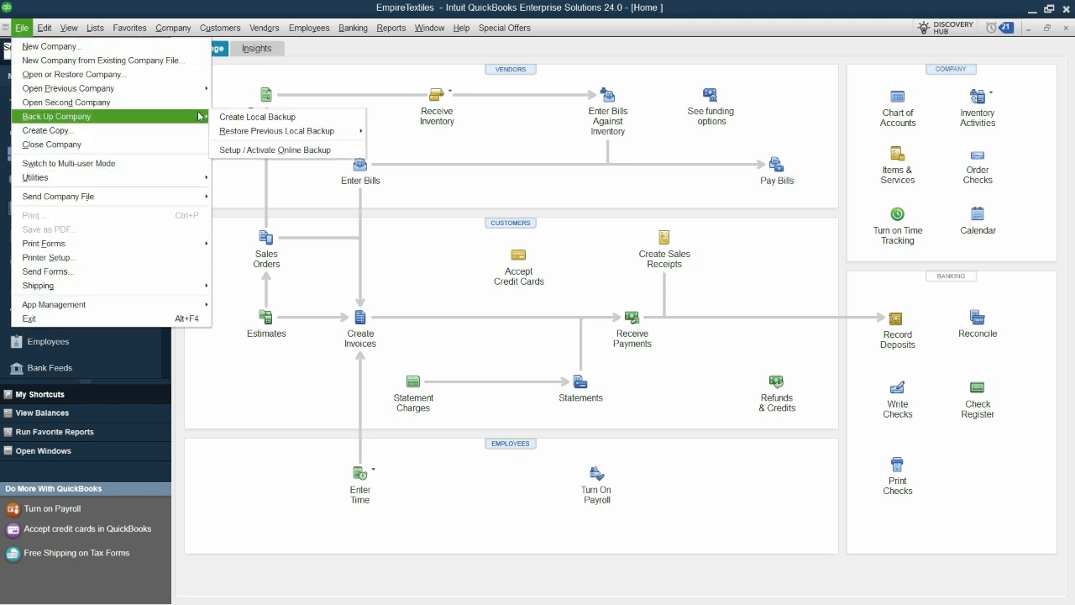
pyautogui.click(264, 121)
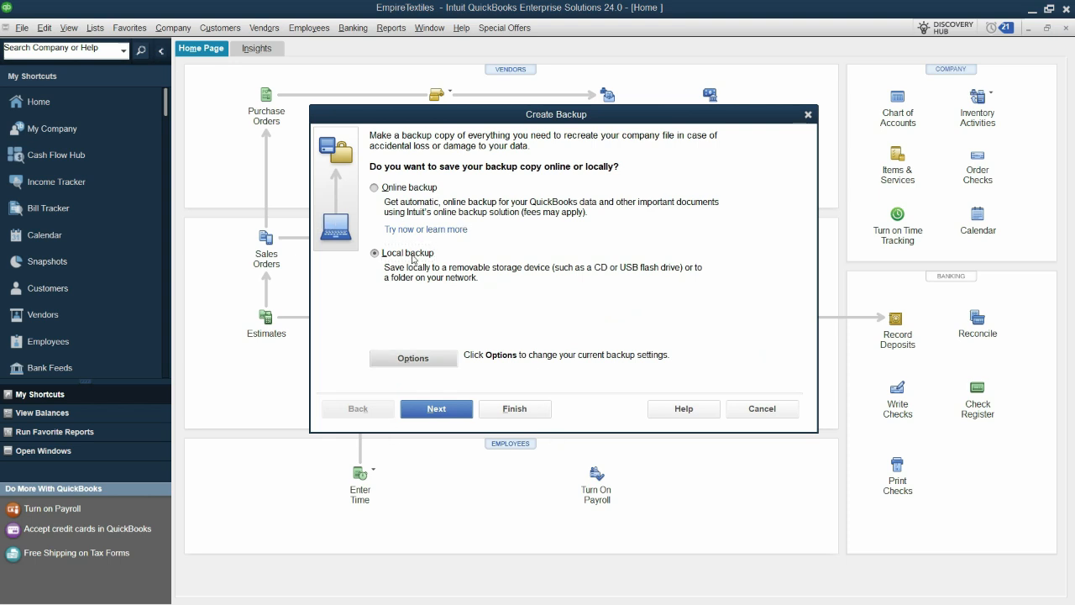
pyautogui.click(452, 410)
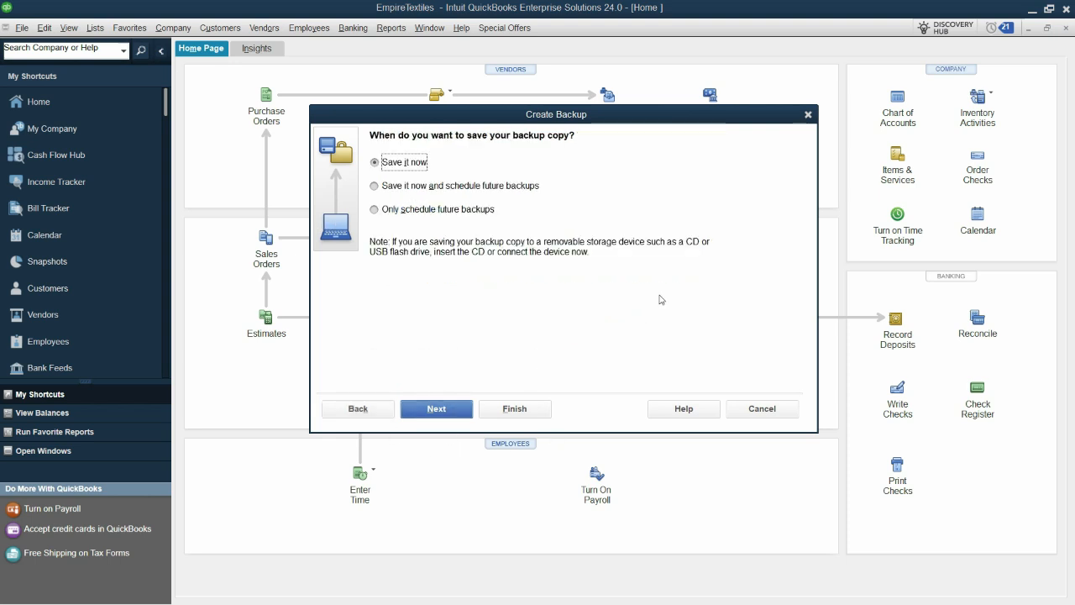
pyautogui.click(424, 211)
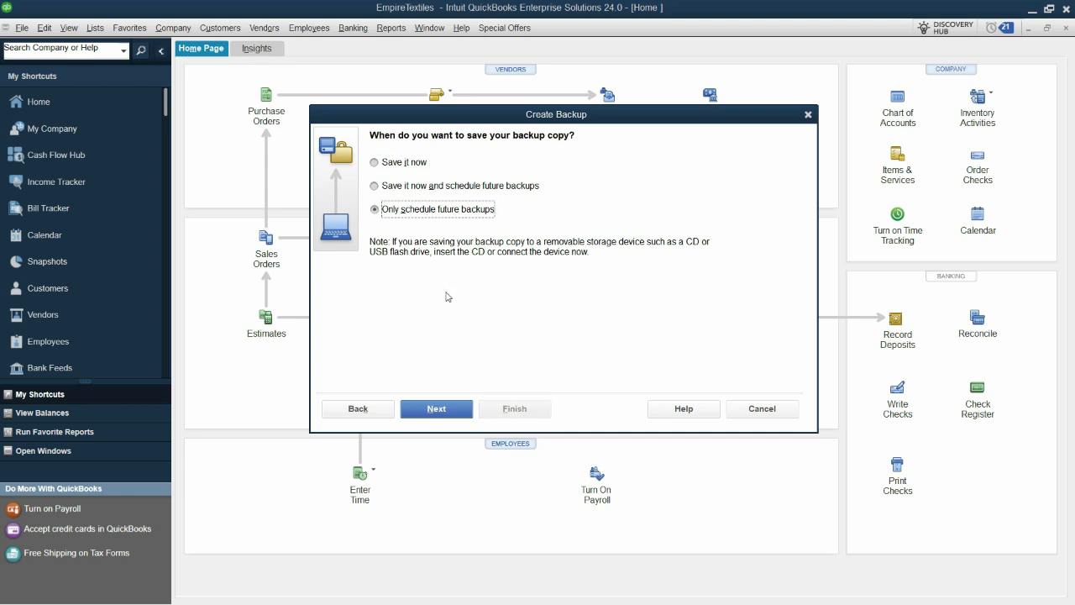
pyautogui.click(400, 160)
pyautogui.click(418, 211)
pyautogui.click(461, 410)
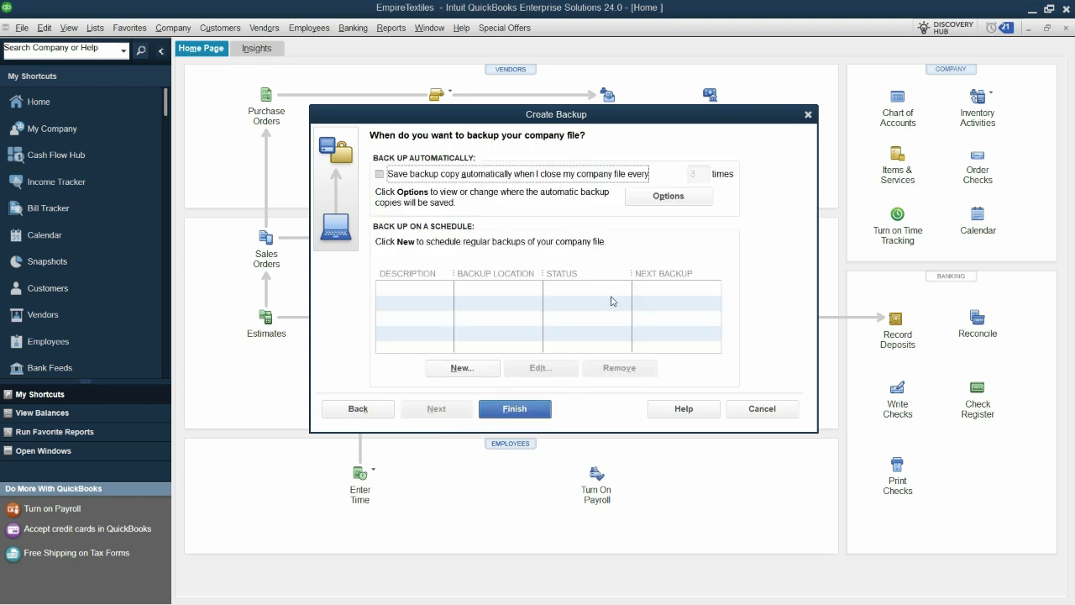
pyautogui.click(387, 175)
pyautogui.click(379, 175)
pyautogui.click(422, 285)
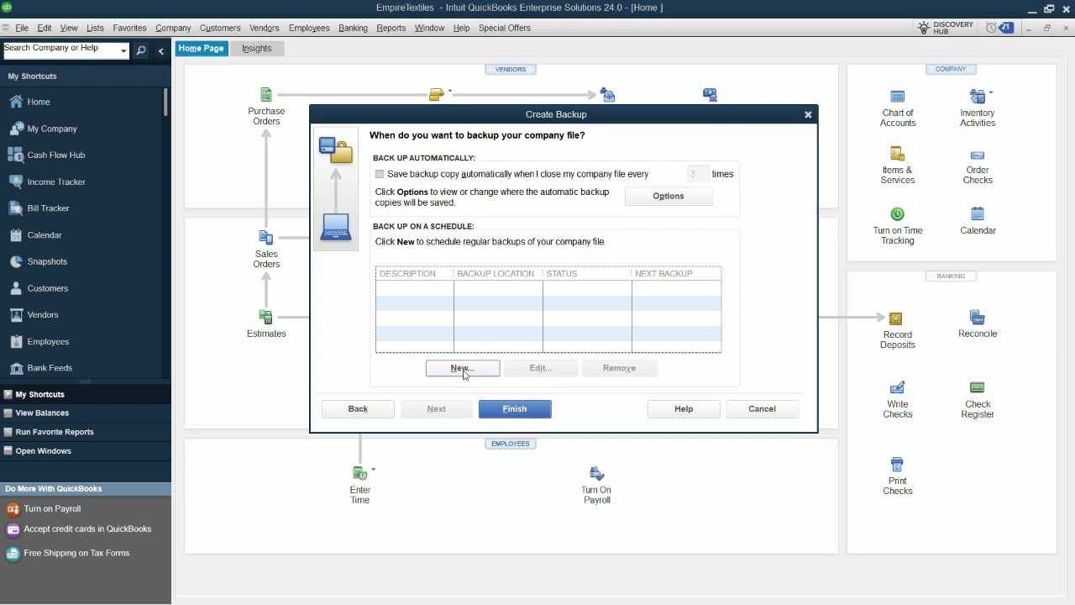
# Create a new scheduled backup task with the description Daily Backup.
pyautogui.click(462, 368)
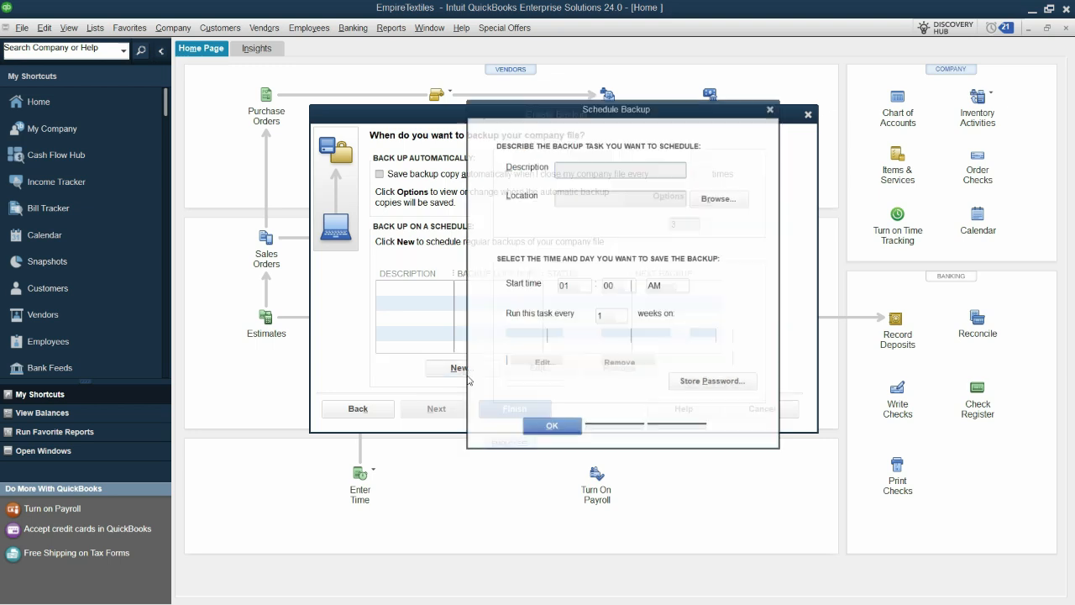
pyautogui.click(614, 168)
pyautogui.write('Daily Backup')
pyautogui.press('Tab')
# Set the scheduled backup's location to the Quickbooks Backups folder inside D Drive on the Windows (C:) drive.
pyautogui.click(724, 194)
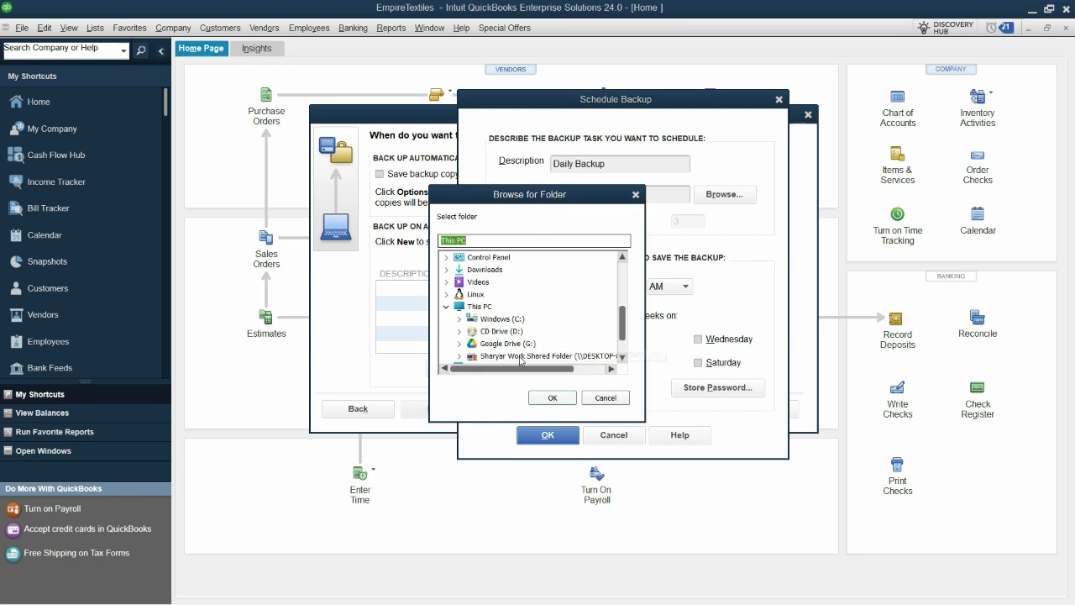
pyautogui.click(460, 320)
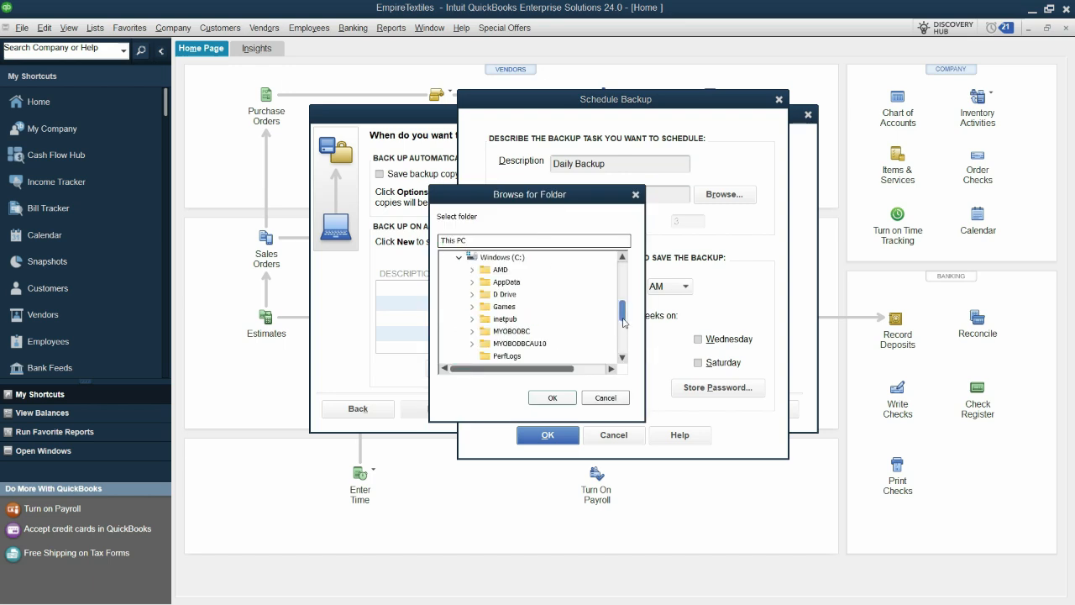
pyautogui.click(623, 359)
pyautogui.click(623, 359)
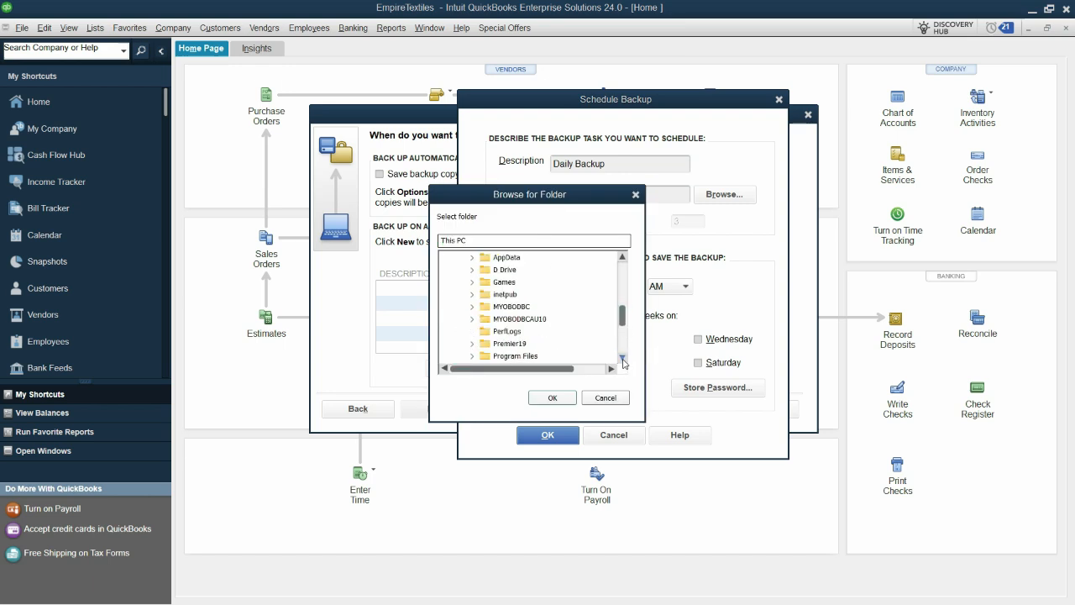
pyautogui.click(472, 270)
pyautogui.click(623, 359)
pyautogui.click(623, 359)
pyautogui.click(623, 359)
pyautogui.click(624, 358)
pyautogui.click(623, 359)
pyautogui.click(624, 359)
pyautogui.click(624, 359)
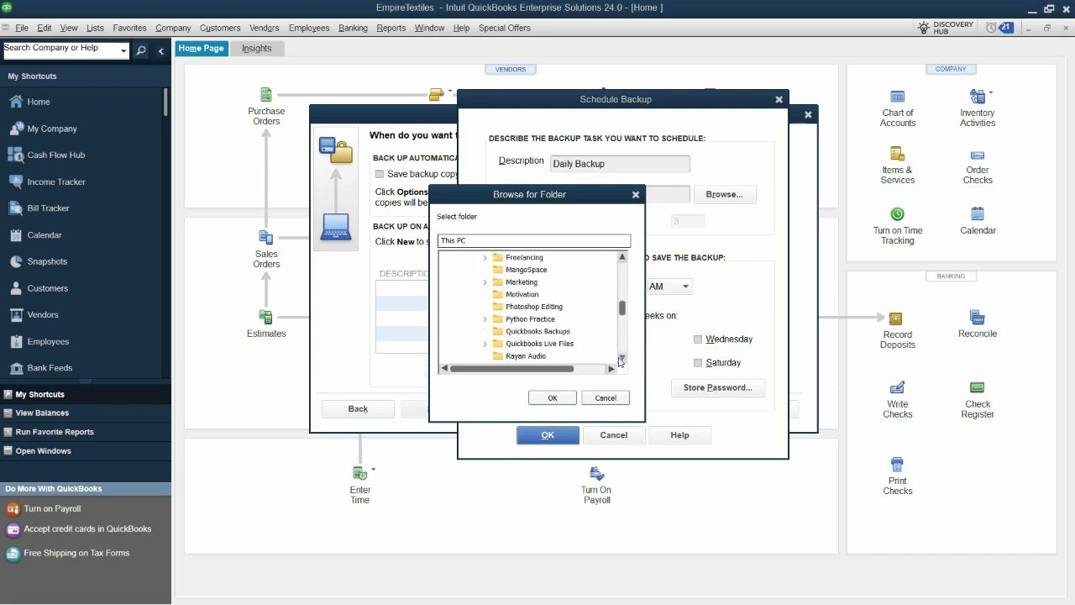
pyautogui.click(566, 335)
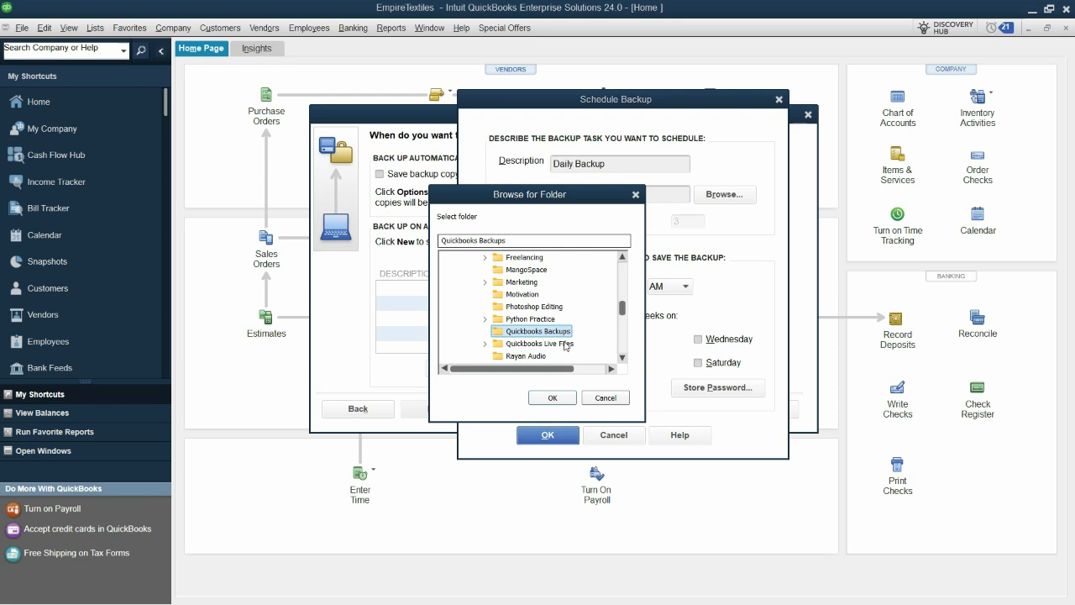
pyautogui.click(553, 397)
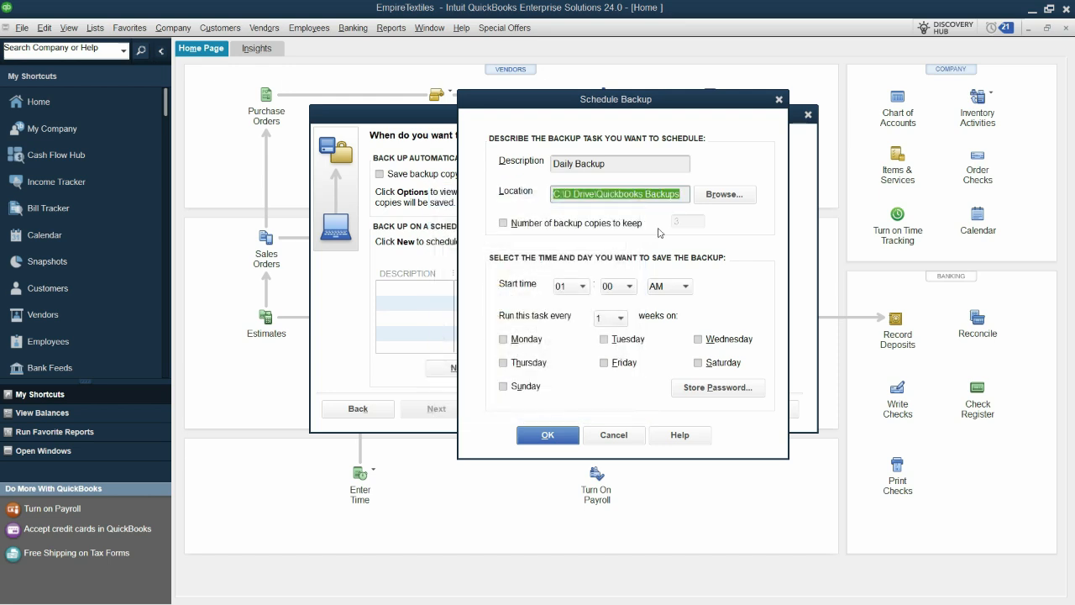
# Limit the number of backup copies to keep to 30 and set the start time to 07:00 PM.
pyautogui.click(514, 223)
pyautogui.press('Tab')
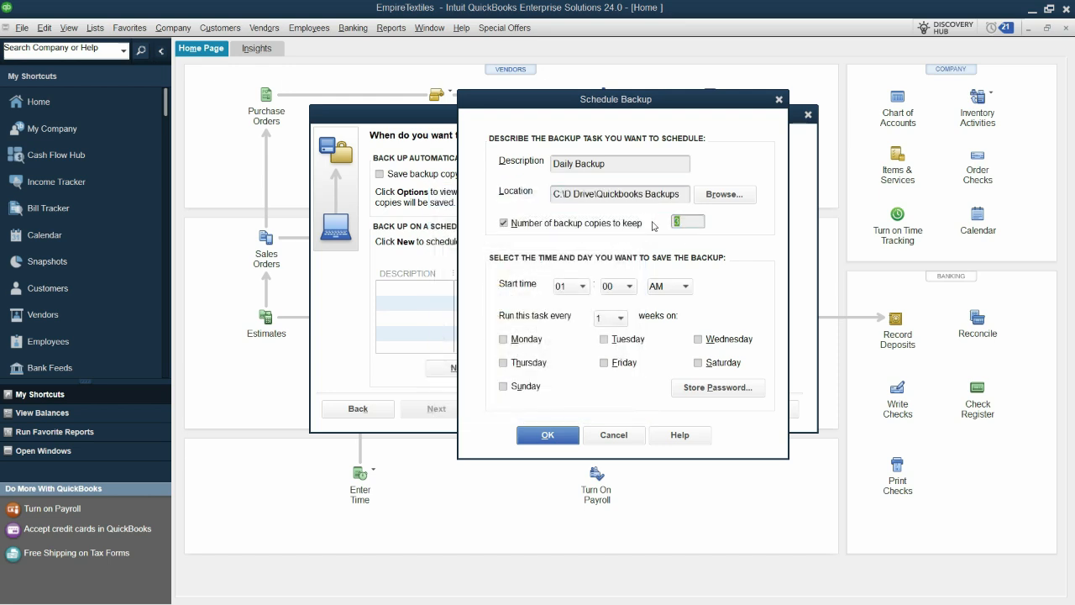
pyautogui.click(578, 287)
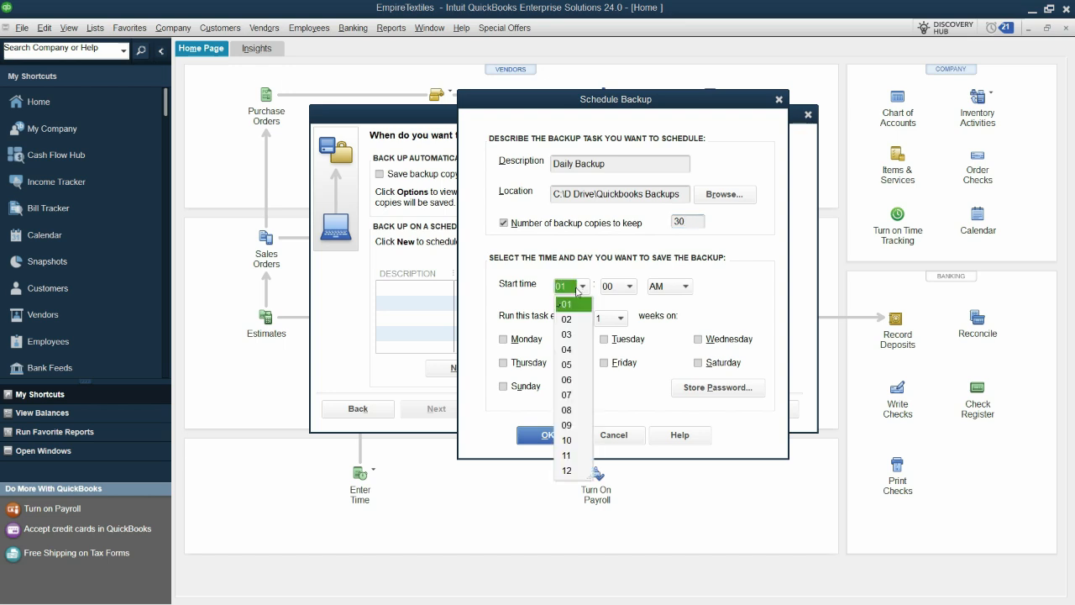
pyautogui.click(567, 397)
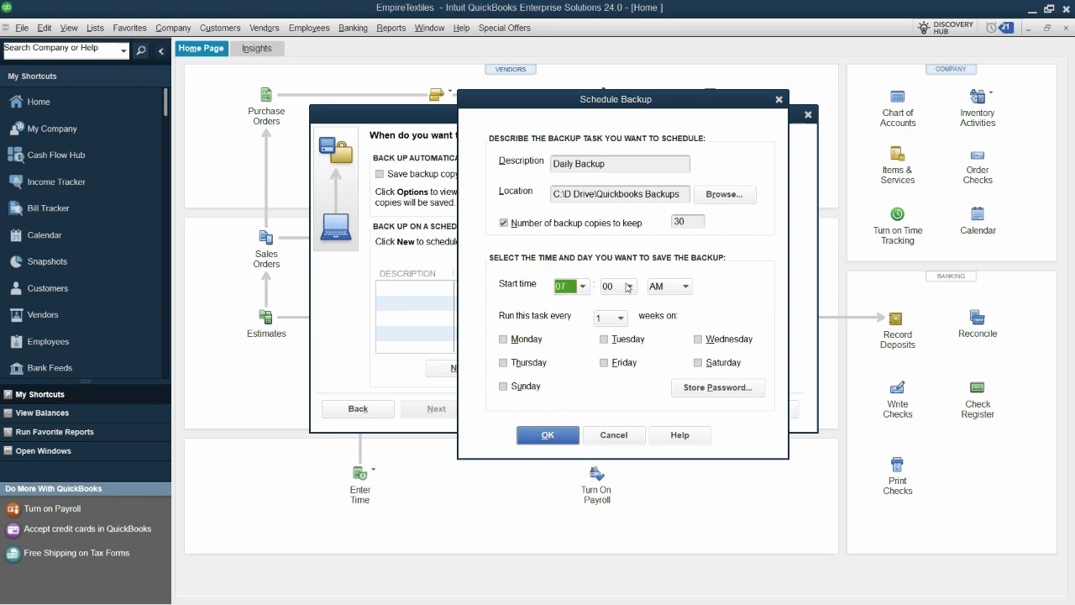
pyautogui.click(676, 287)
pyautogui.click(663, 320)
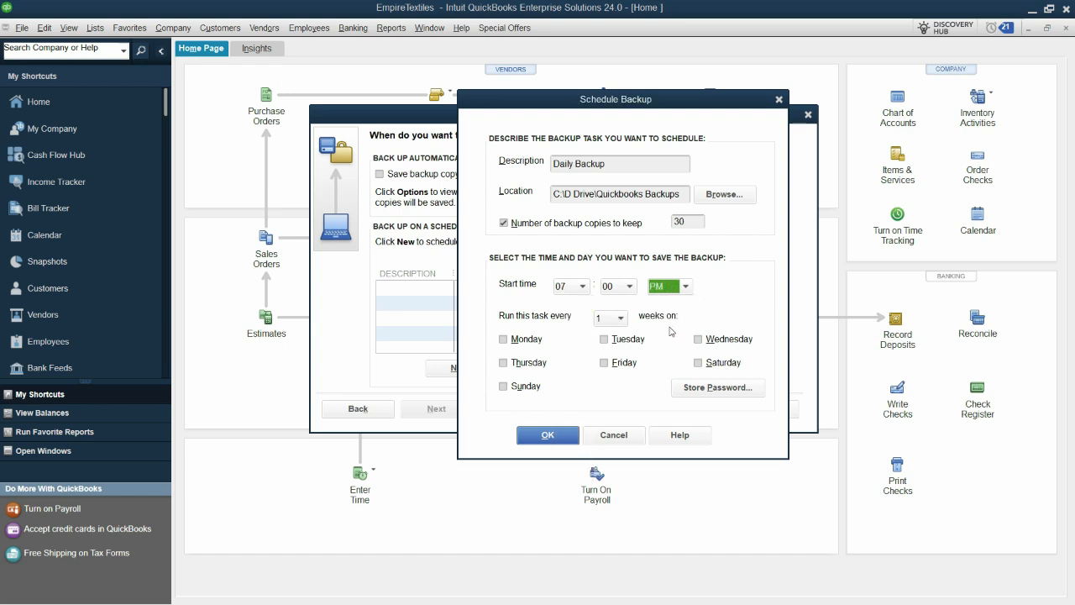
pyautogui.click(620, 320)
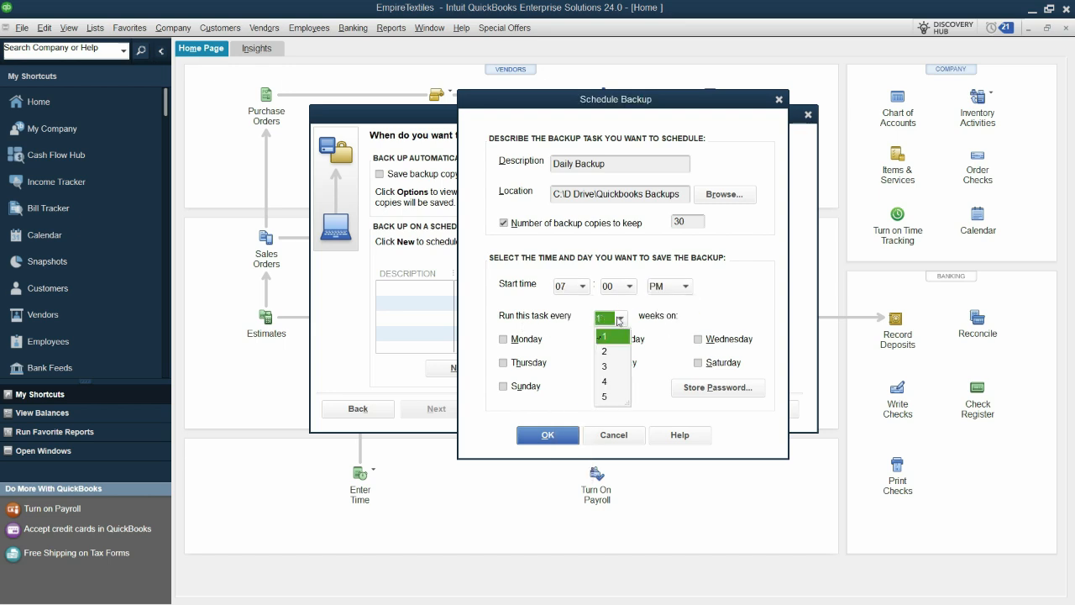
pyautogui.click(620, 319)
pyautogui.click(621, 320)
pyautogui.click(615, 325)
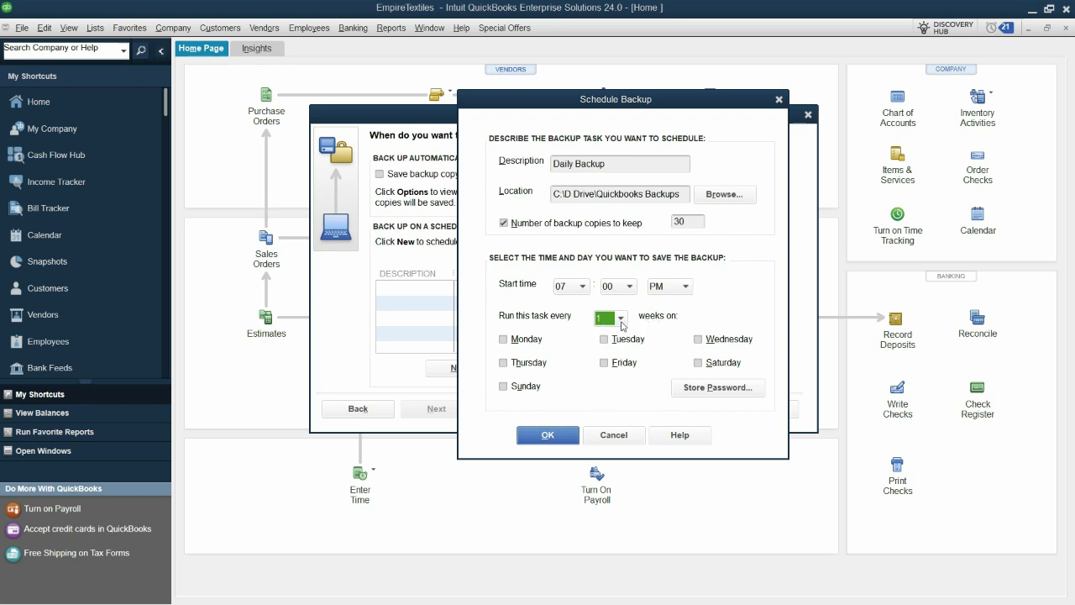
pyautogui.click(622, 321)
pyautogui.click(611, 354)
pyautogui.click(622, 322)
pyautogui.click(610, 336)
# Schedule the backup for Monday through Friday and set the number of backup copies to keep to 22.
pyautogui.click(503, 339)
pyautogui.click(604, 340)
pyautogui.click(698, 340)
pyautogui.click(503, 363)
pyautogui.click(604, 363)
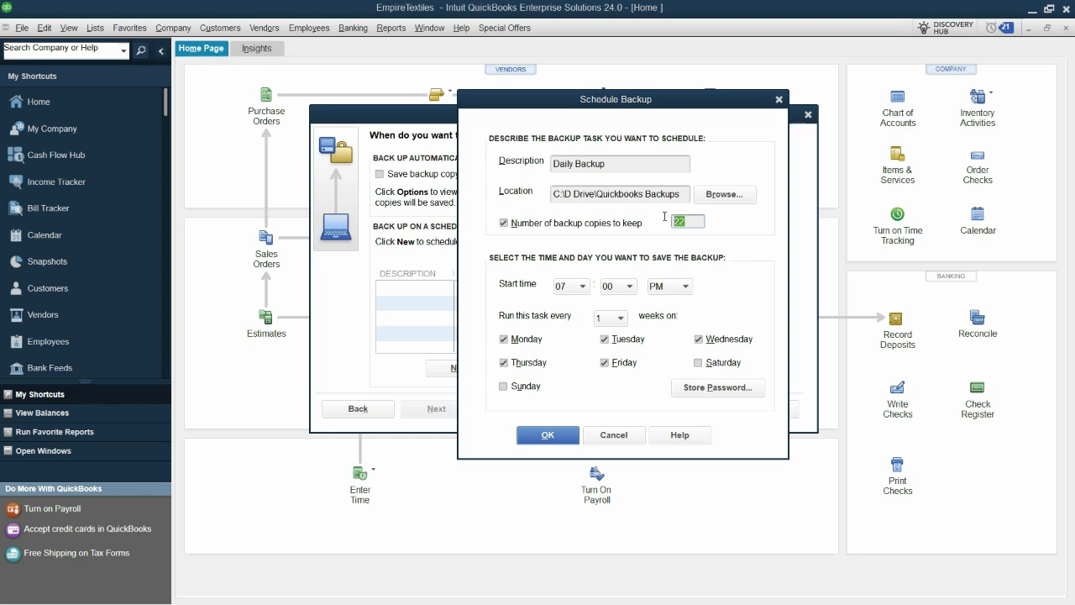
pyautogui.press('Right')
# Store the Windows login for the Daily Backup task and finish scheduling the backup.
pyautogui.click(731, 390)
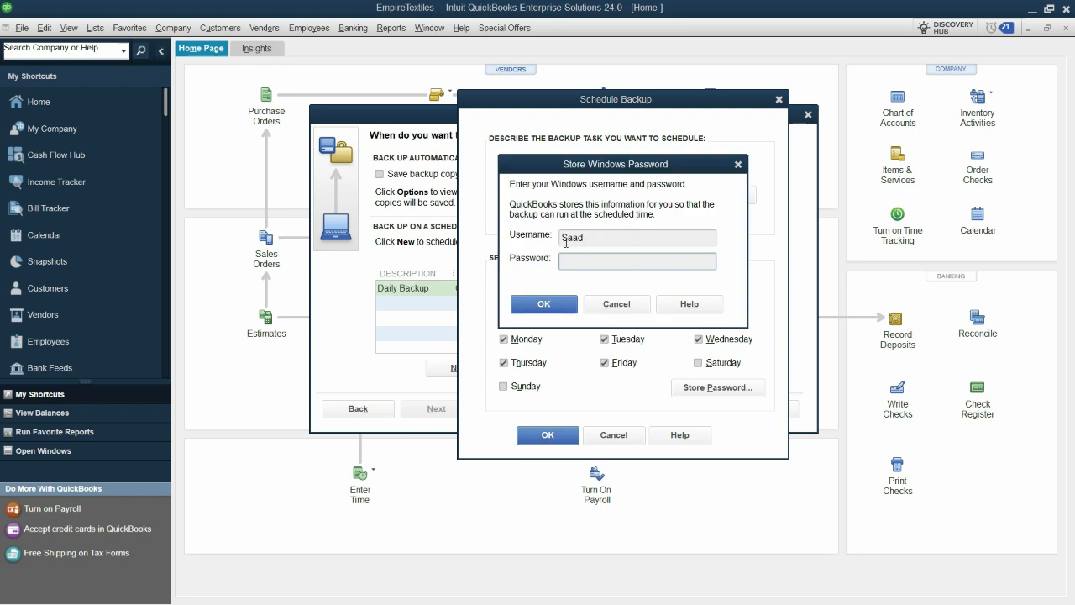
pyautogui.click(555, 308)
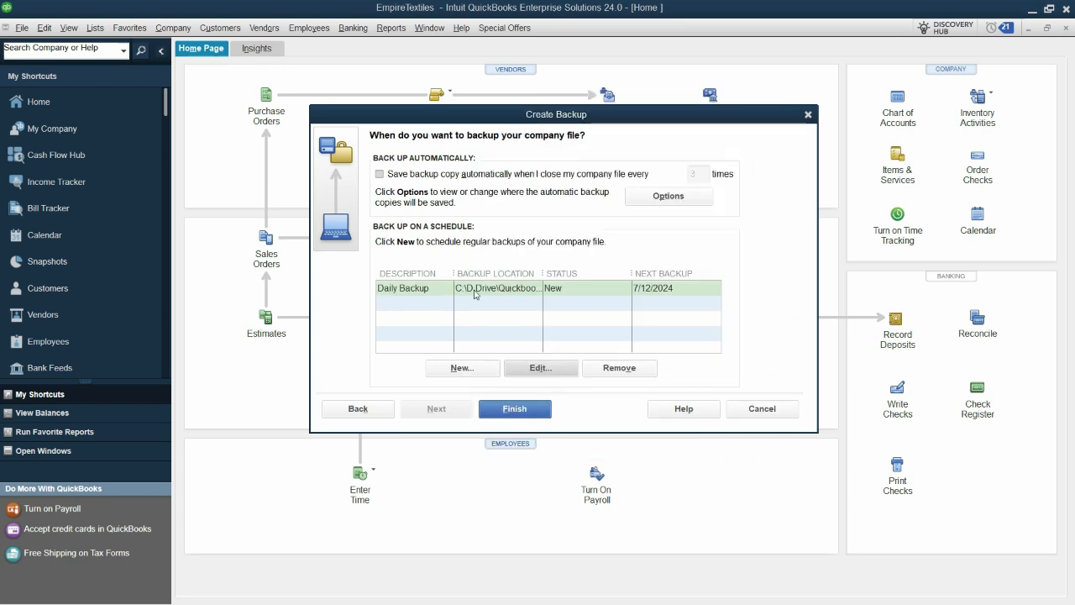
pyautogui.click(523, 409)
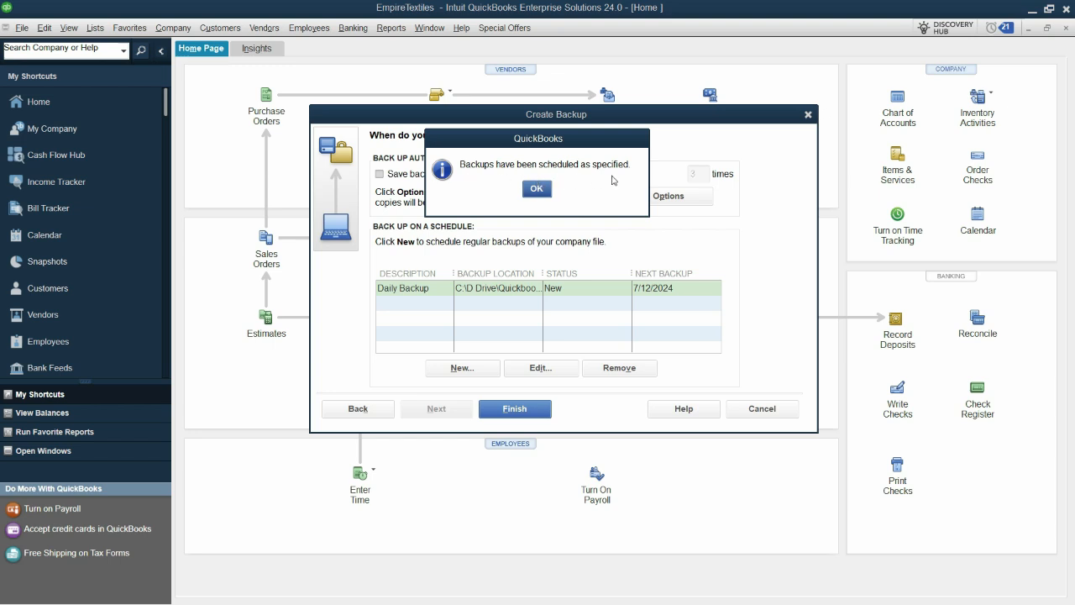
pyautogui.click(536, 190)
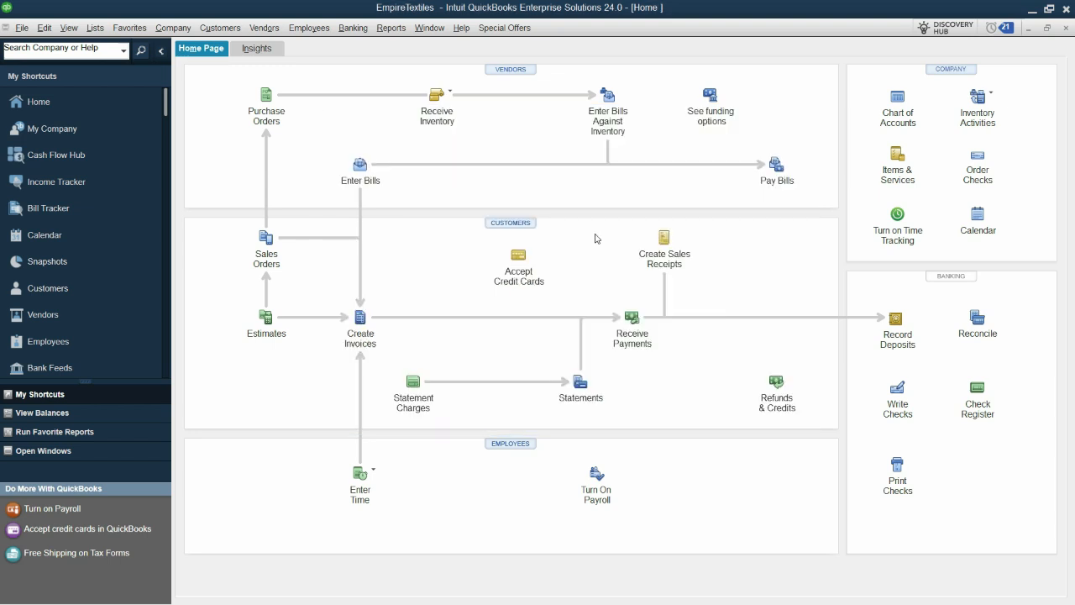